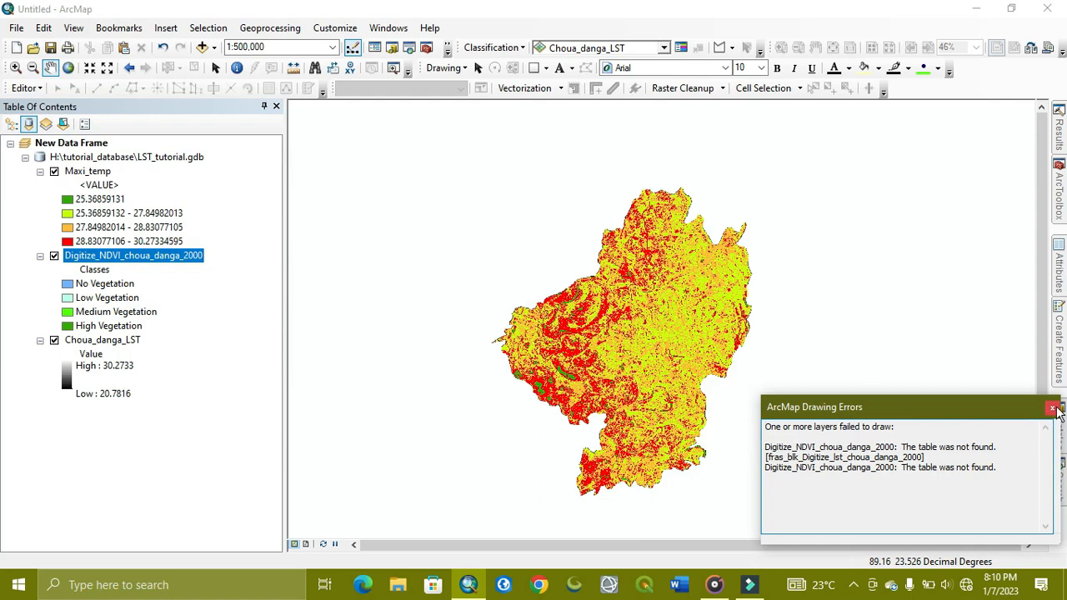
Dismiss the drawing errors and remove the Digitize_NDVI_choua_danga_2000 layer from the data frame.
left_click(1055, 408)
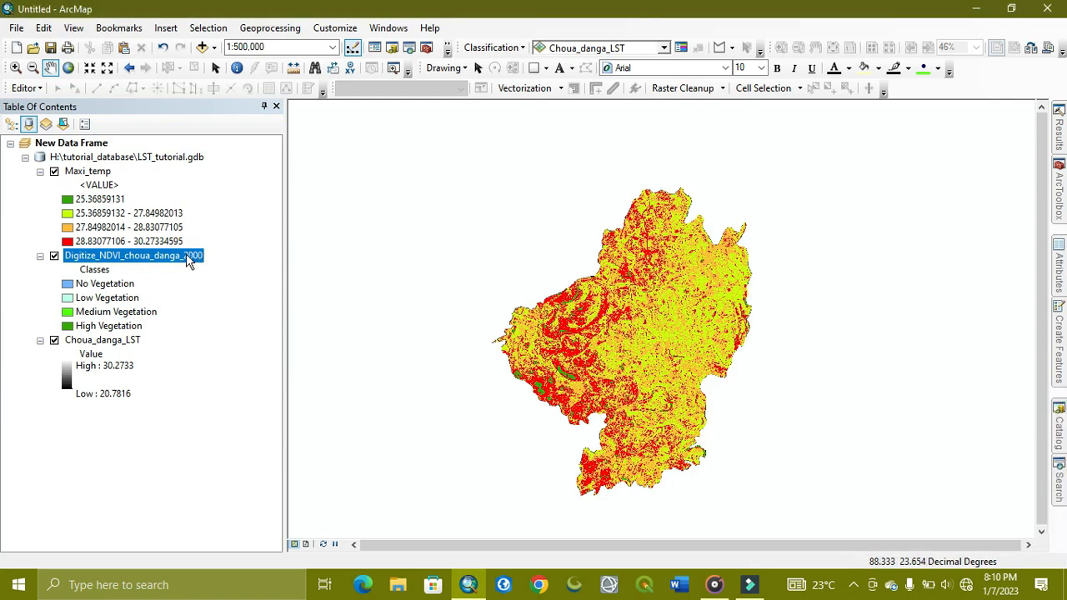
right_click(189, 260)
left_click(210, 278)
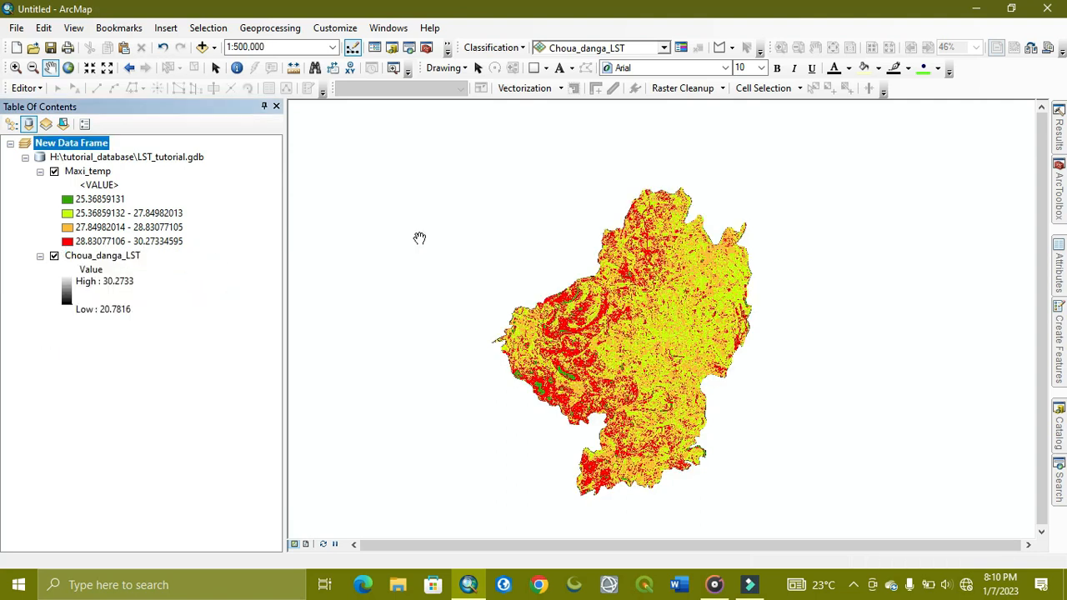
Add the Digitize_NDVI_choua_danga_2000 raster from the catalog to the map without building pyramids.
left_click(1058, 434)
left_click_drag(937, 333, 577, 293)
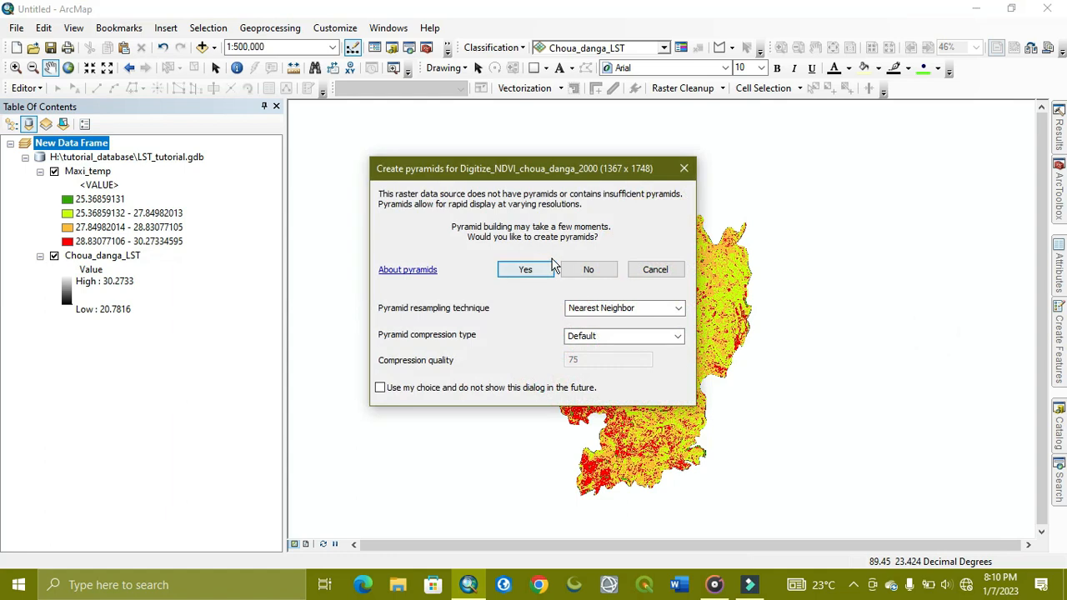
left_click(601, 269)
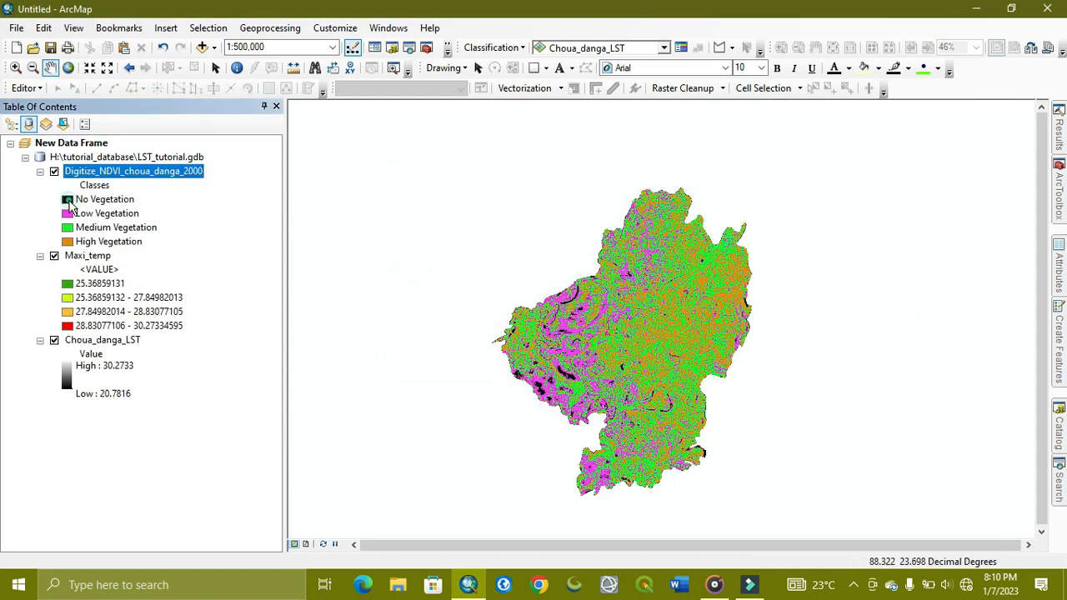
Set the fill color of the No Vegetation class in the Digitize_NDVI_choua_danga_2000 layer to light blue.
left_click(67, 201)
left_click(359, 294)
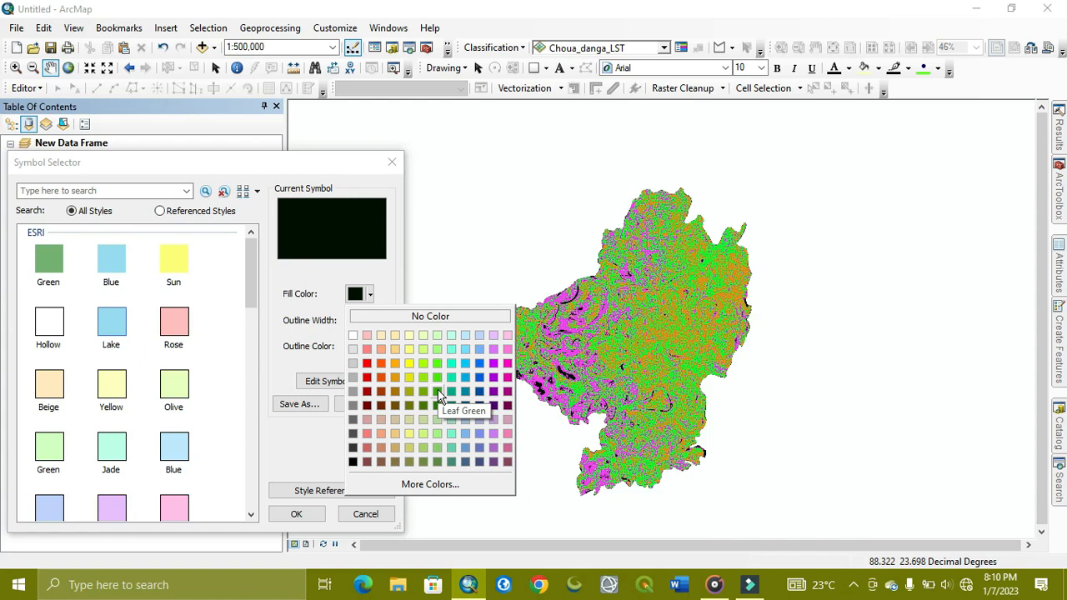
left_click(373, 295)
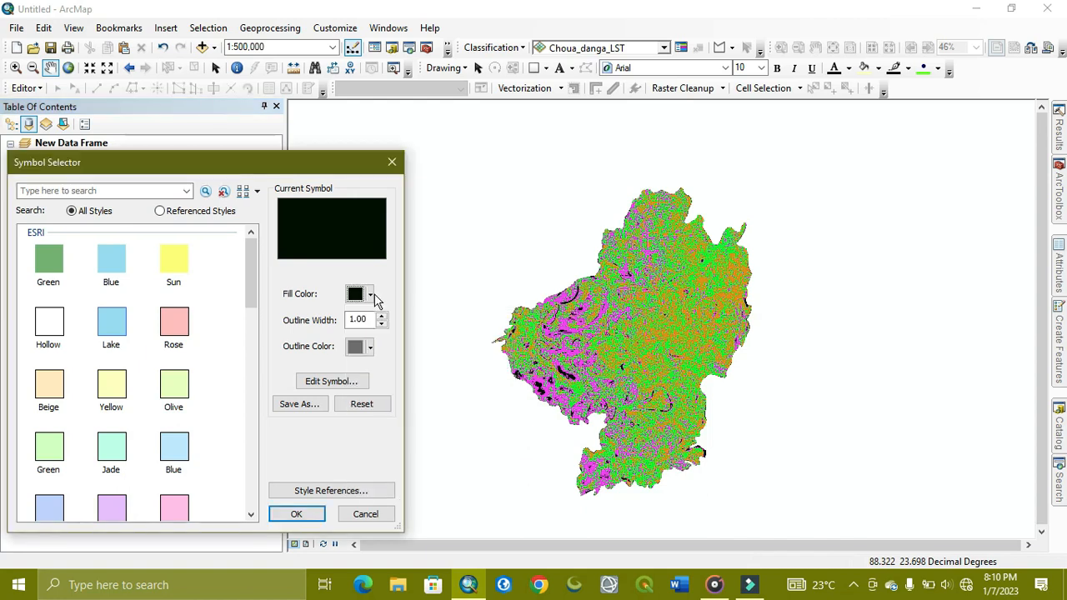
left_click_drag(295, 156, 627, 203)
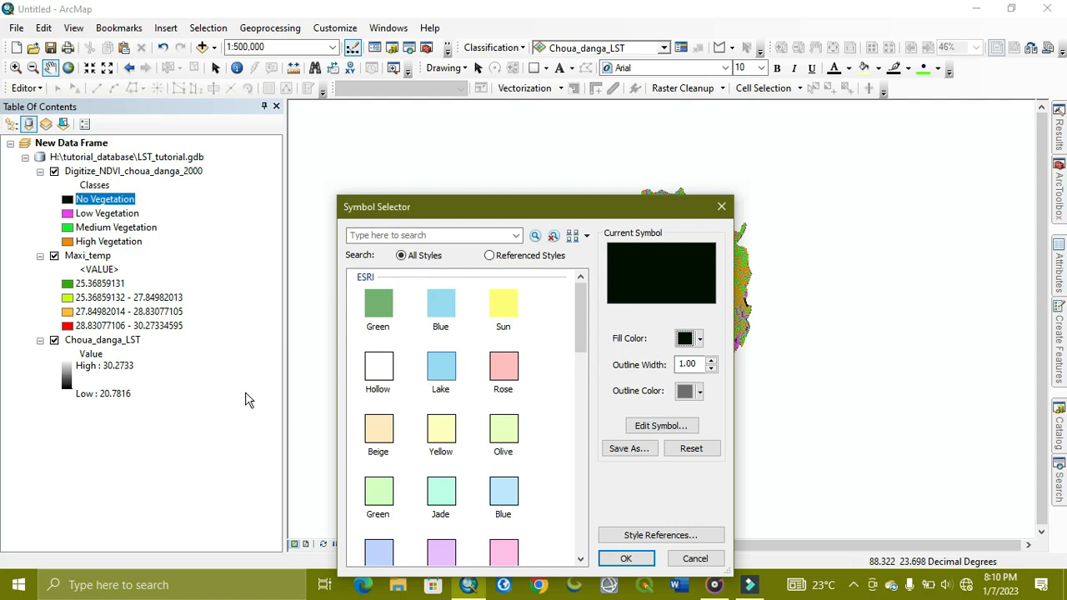
left_click_drag(556, 203, 529, 193)
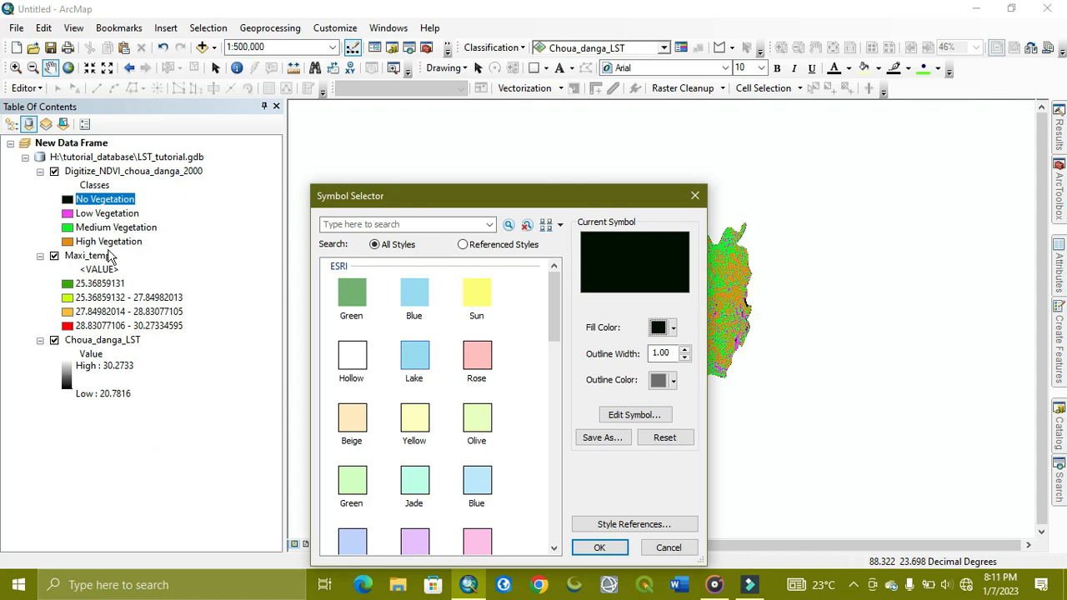
left_click_drag(421, 195, 434, 137)
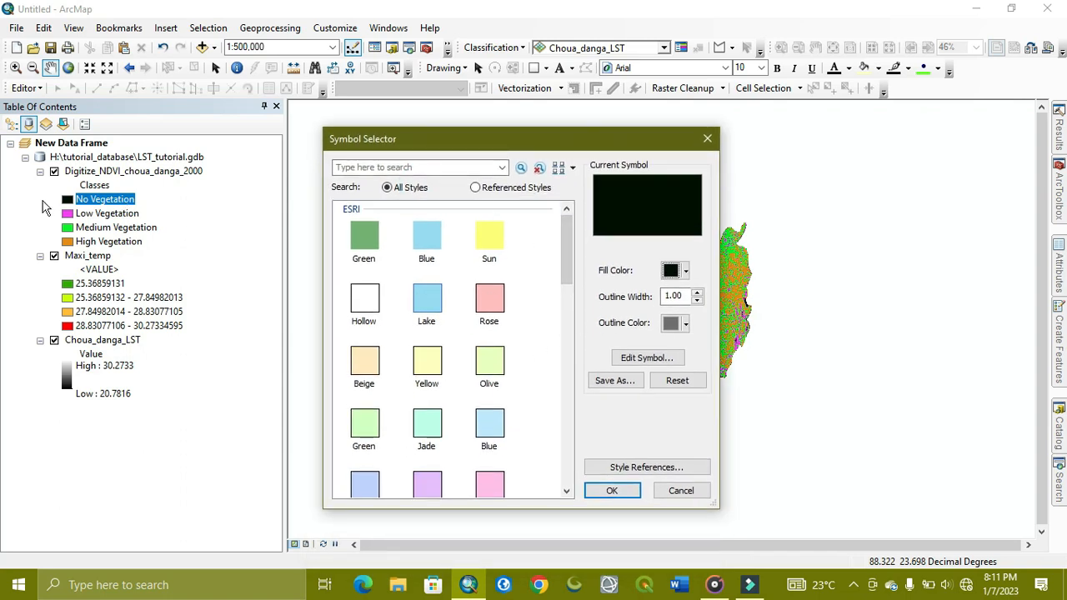
left_click(674, 270)
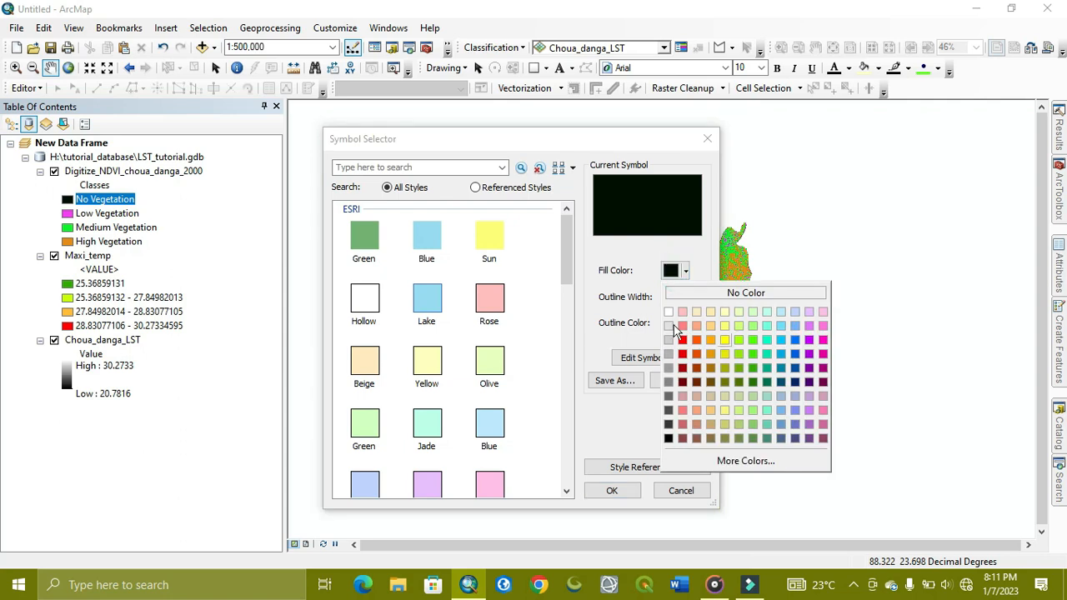
left_click(795, 333)
left_click(613, 492)
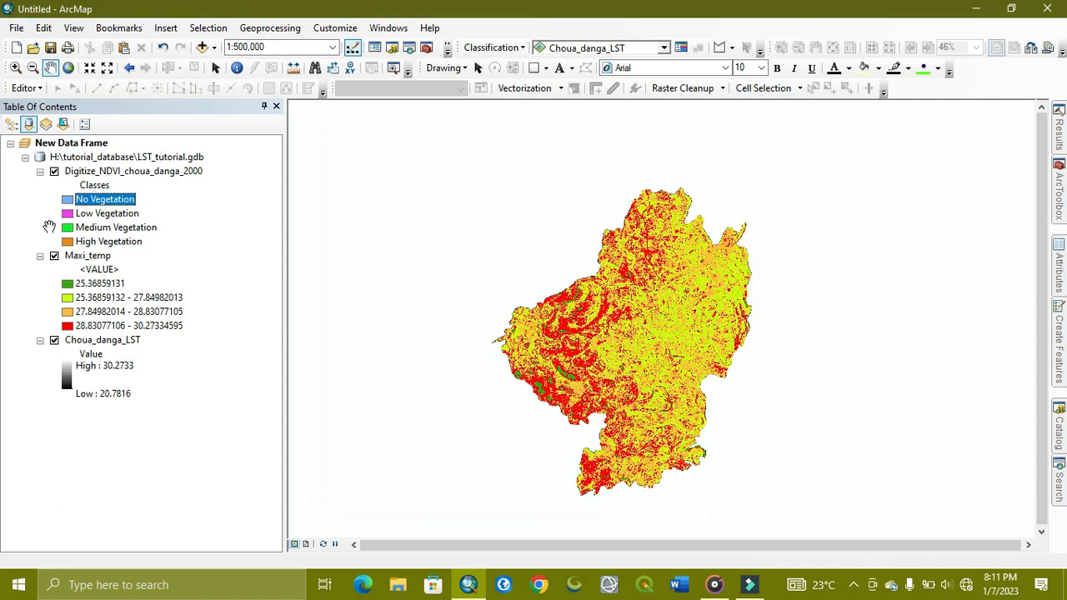
Set the fill color of the Low Vegetation class to a pale aqua green.
left_click(68, 213)
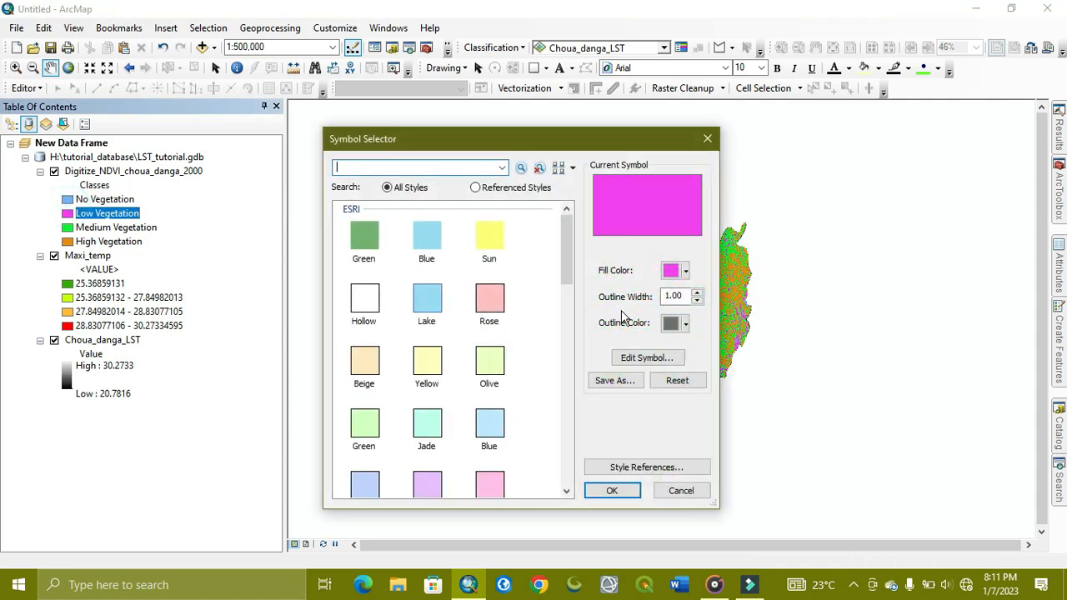
left_click(680, 273)
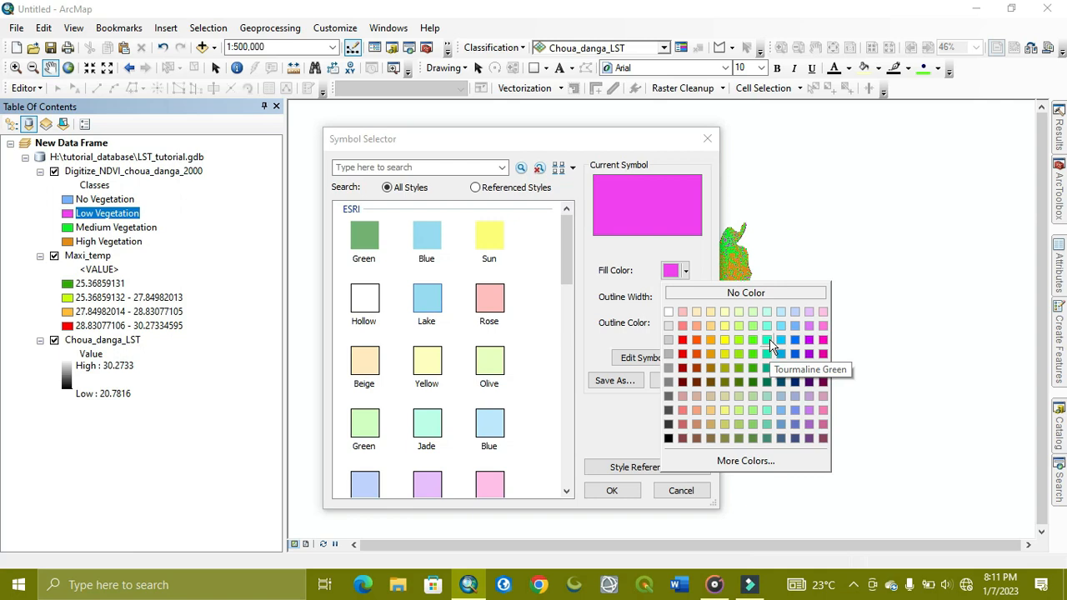
left_click(767, 312)
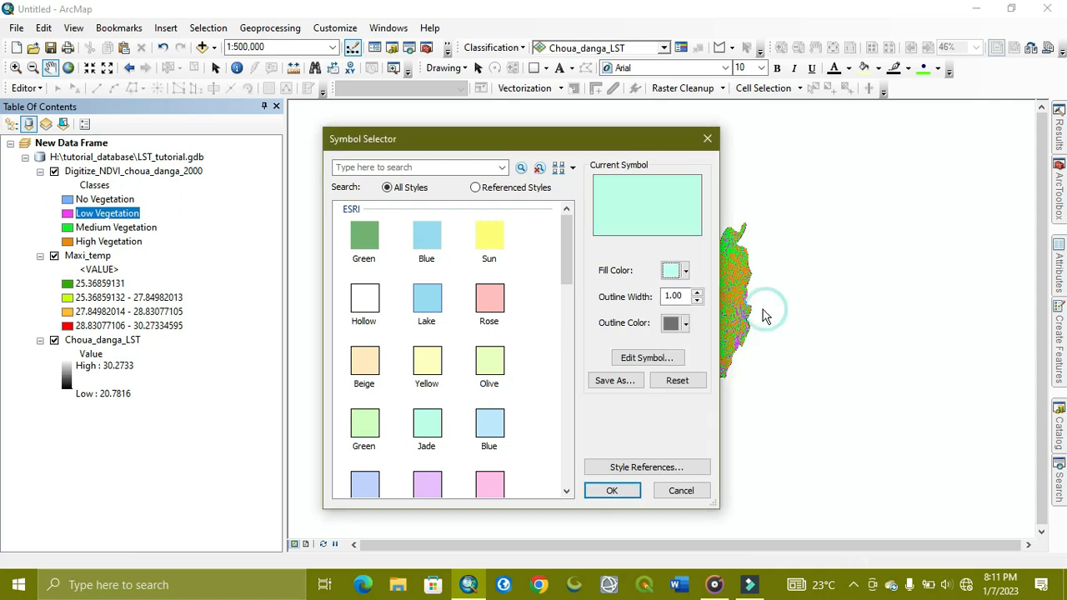
left_click(613, 494)
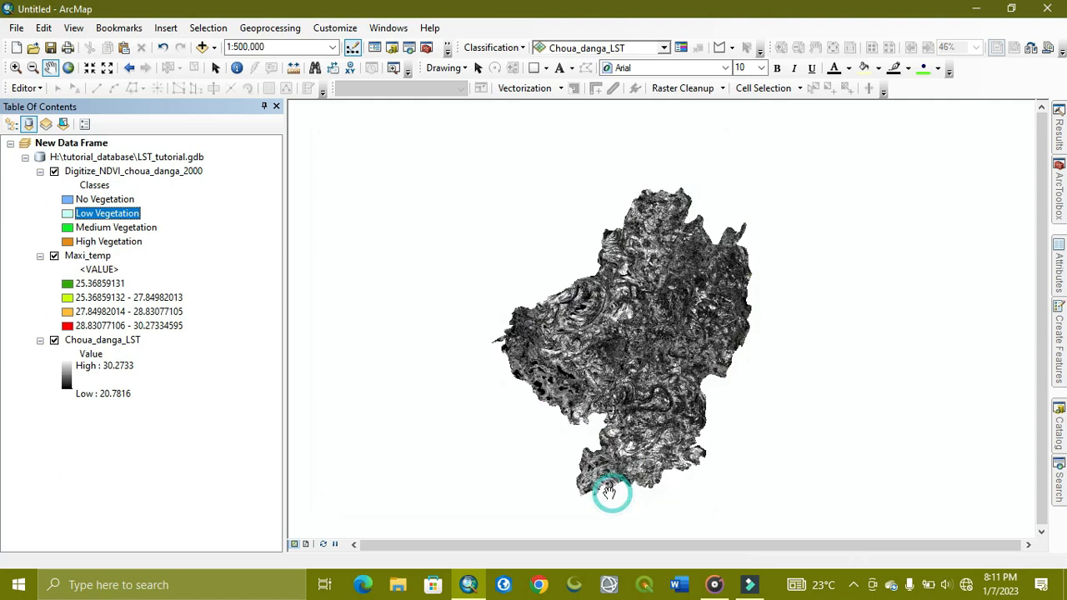
Set the fill color of the Medium Vegetation class to Medium Apple green.
left_click(66, 227)
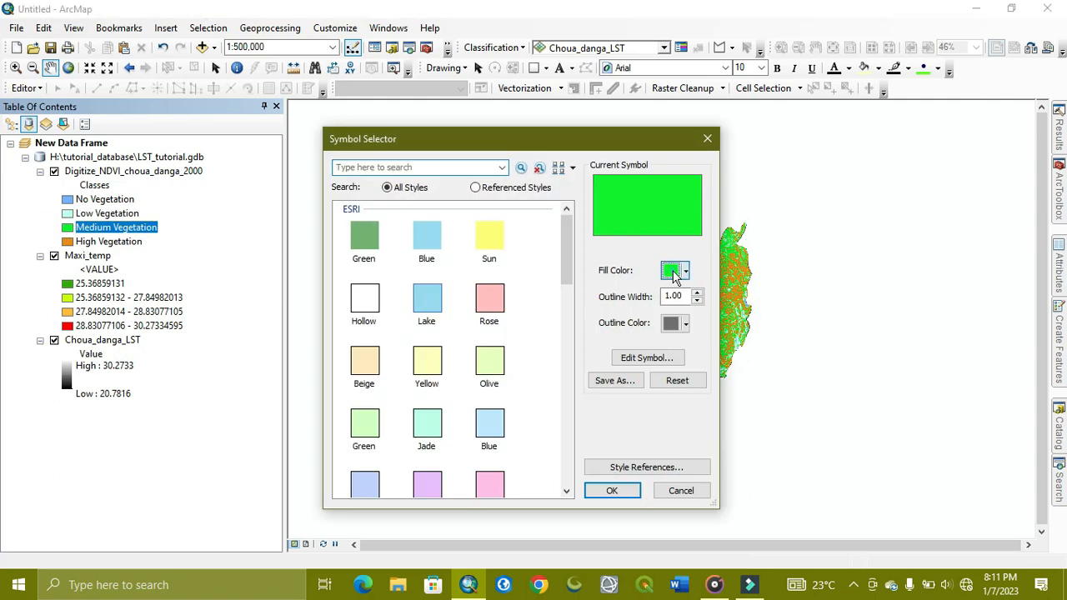
left_click(679, 270)
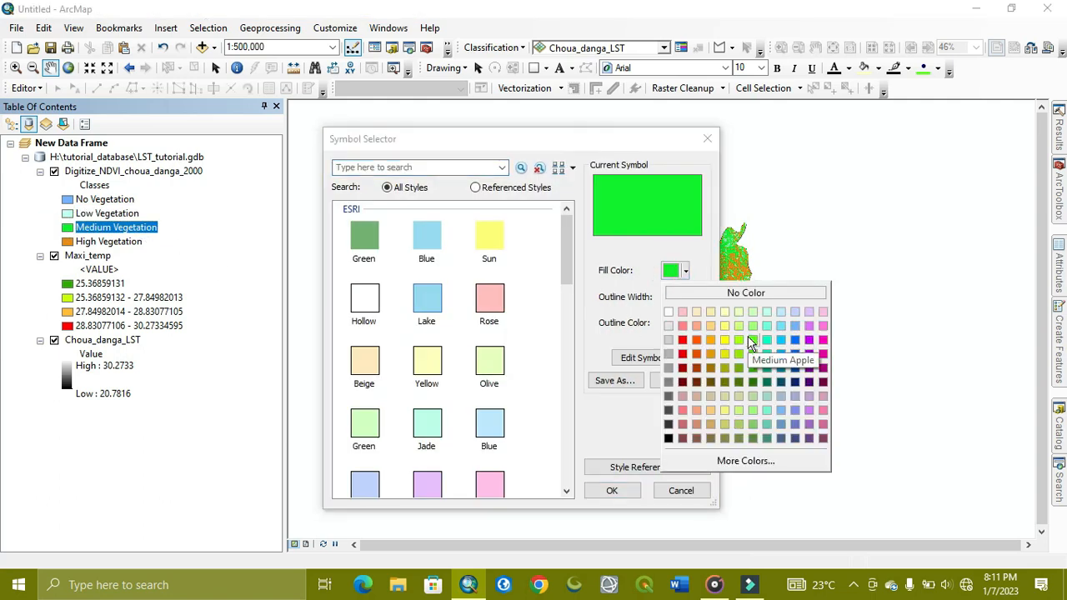
left_click(752, 340)
left_click(614, 491)
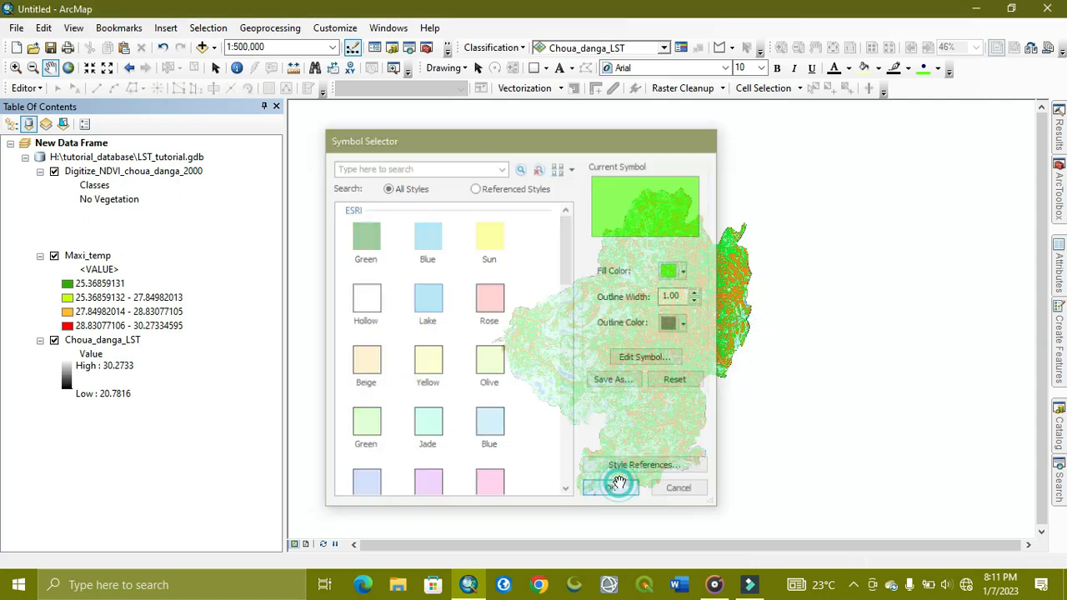
Set the fill color of the High Vegetation class to Leaf Green.
left_click(67, 242)
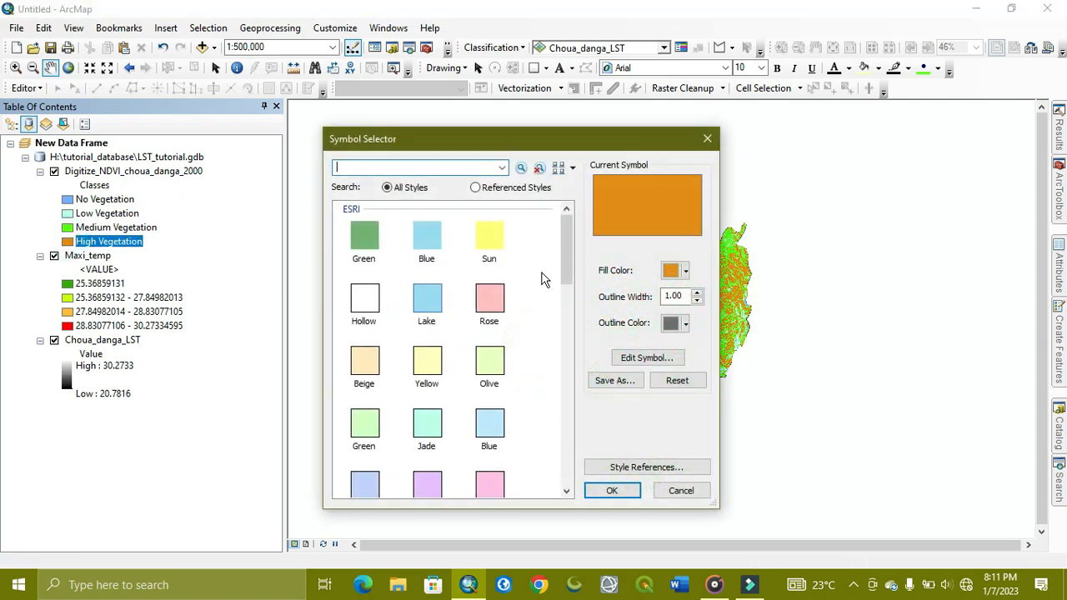
left_click(675, 273)
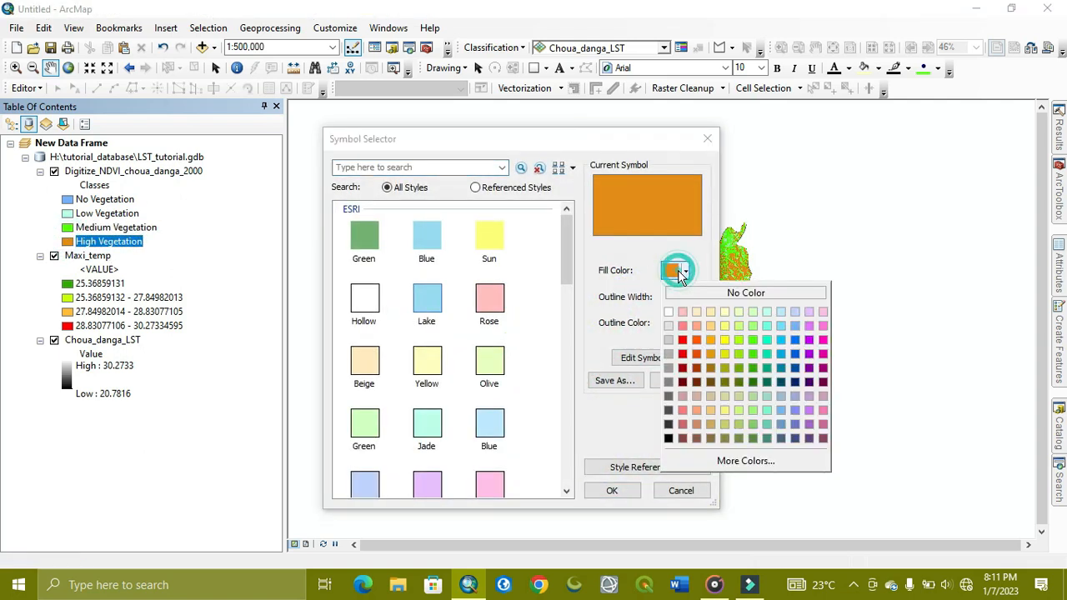
left_click(753, 367)
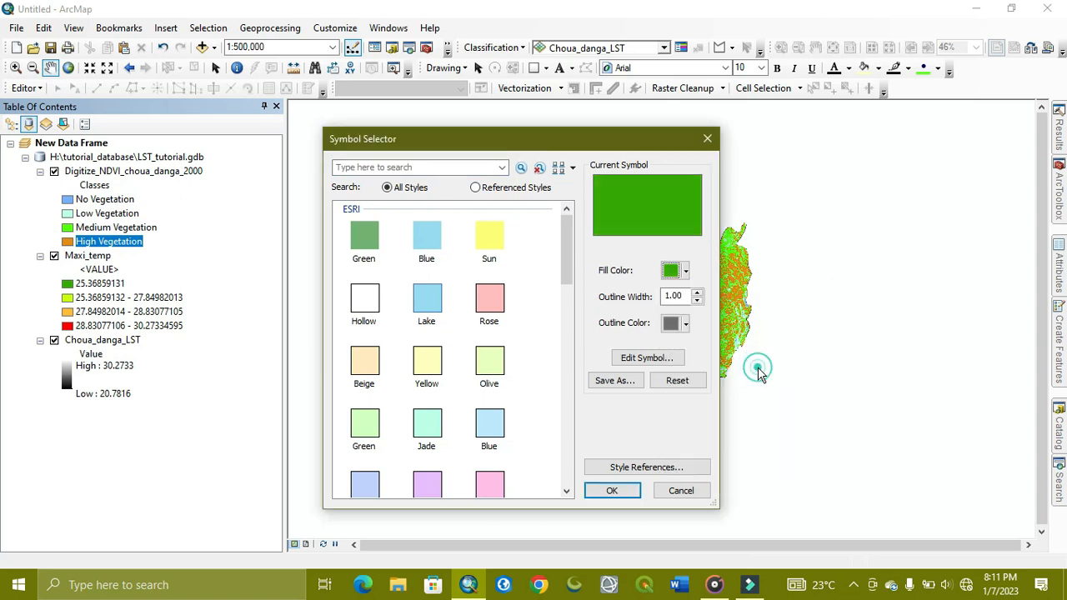
left_click(612, 491)
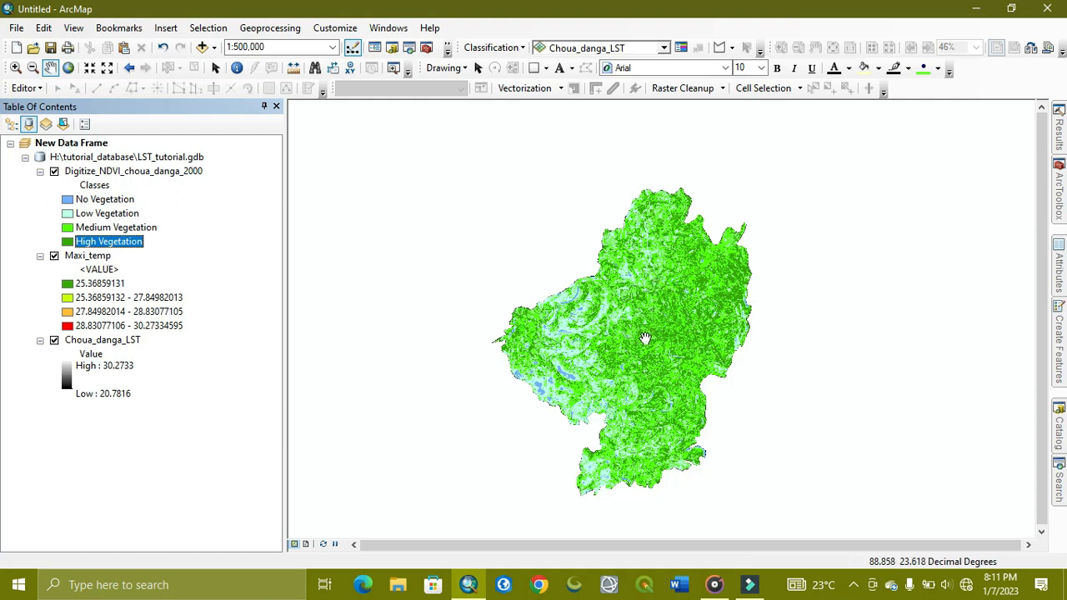
Open the Zonal Statistics (Spatial Analyst) tool from the search results for "zonal".
scroll(659, 338, "up", 2)
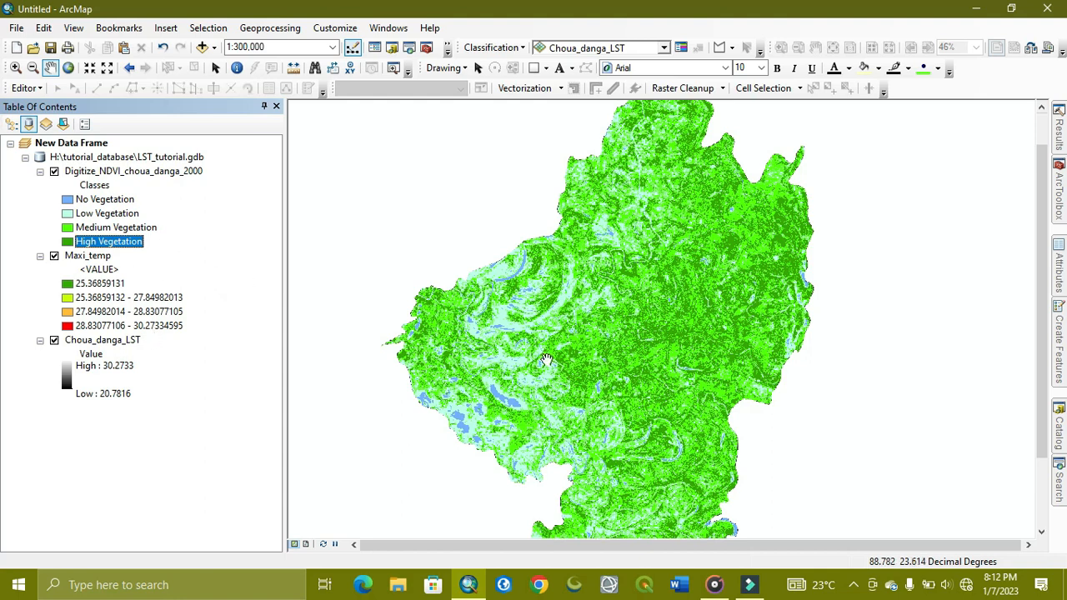
left_click(1063, 487)
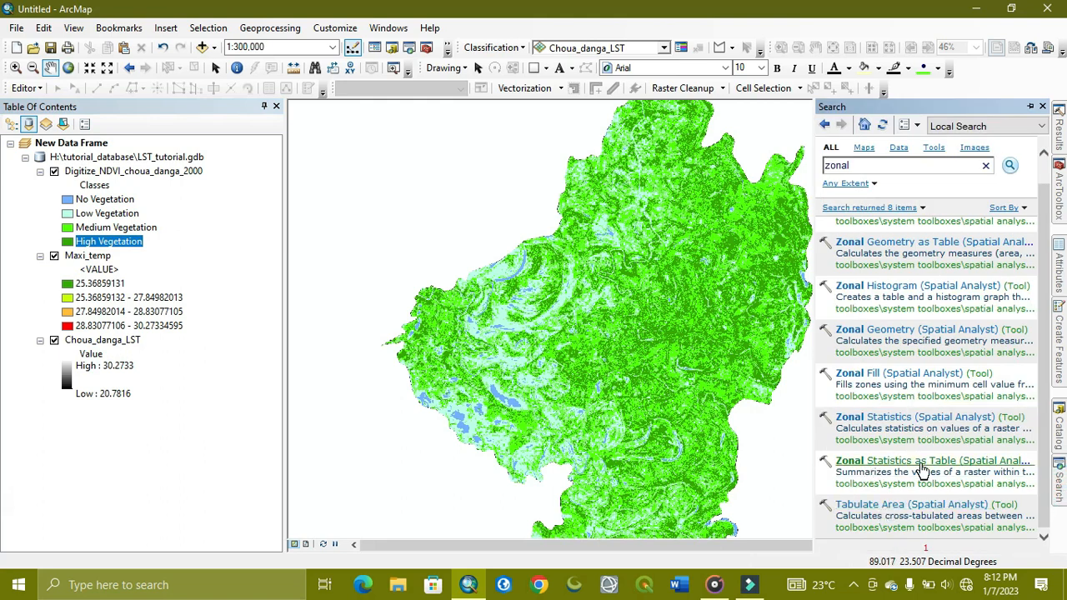
left_click(900, 420)
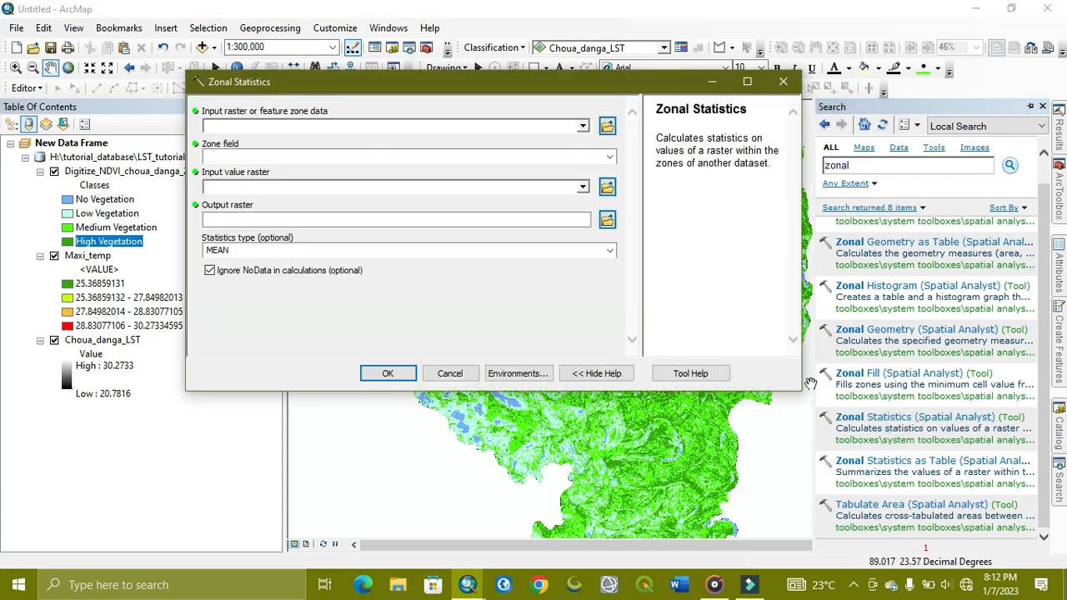
left_click(810, 383)
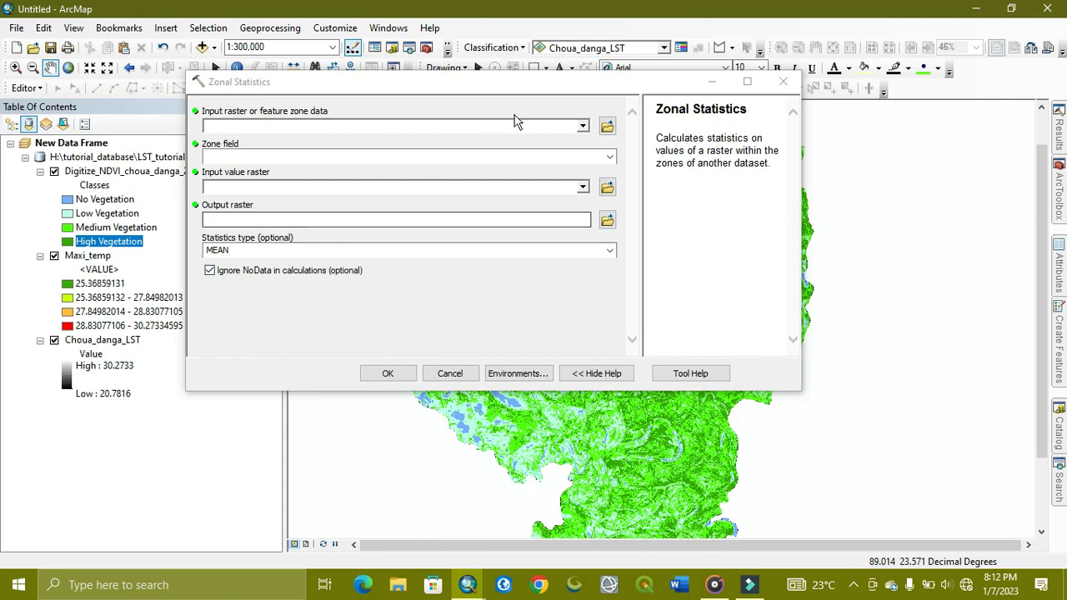
Use Digitize_NDVI_choua_danga_2000 as the zone data of the Zonal Statistics tool, with Classes as the zone field.
left_click(582, 126)
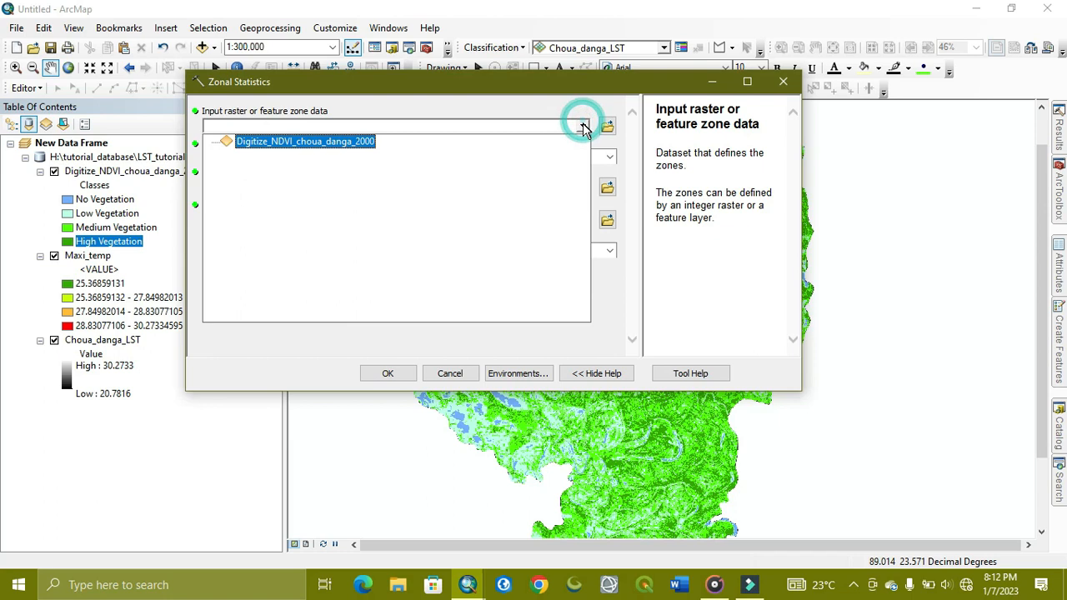
left_click(358, 143)
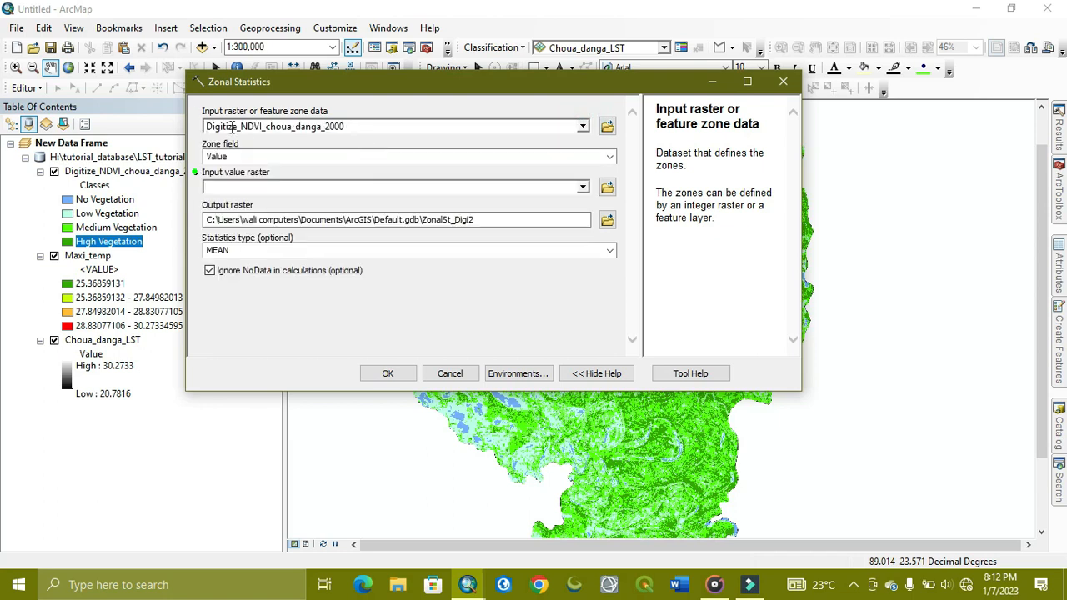
left_click(609, 156)
left_click(354, 181)
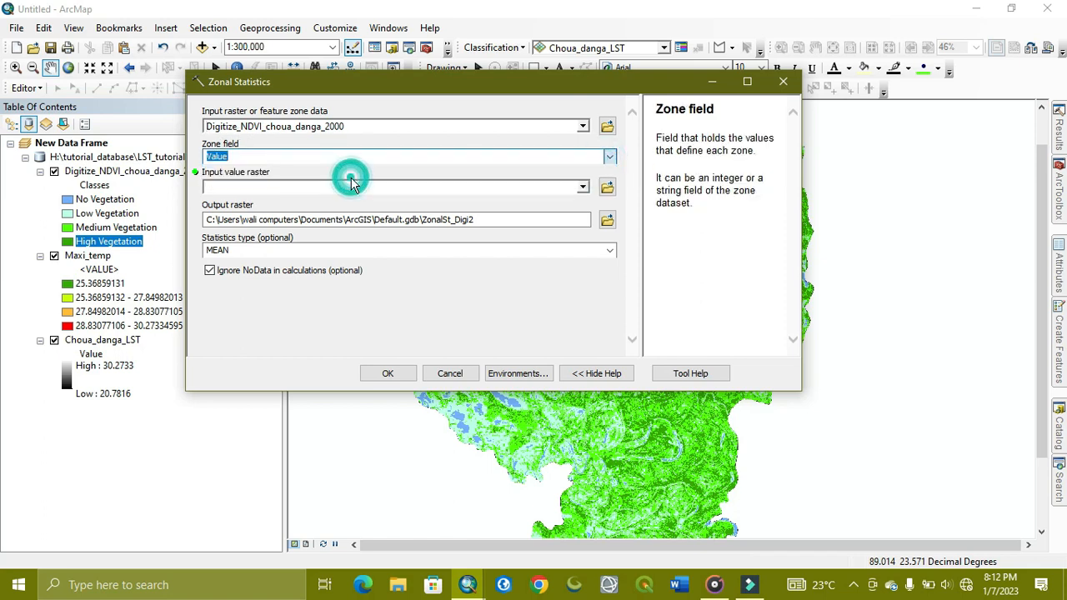
Set the input value raster to Choua_danga_LST and the statistics type to MINIMUM.
left_click(582, 188)
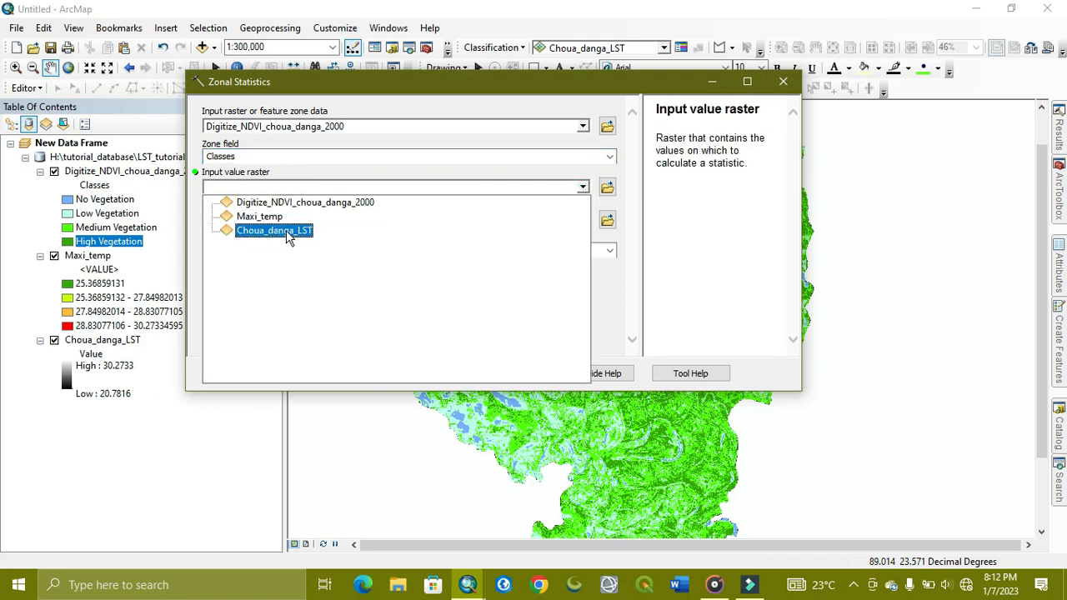
left_click(275, 233)
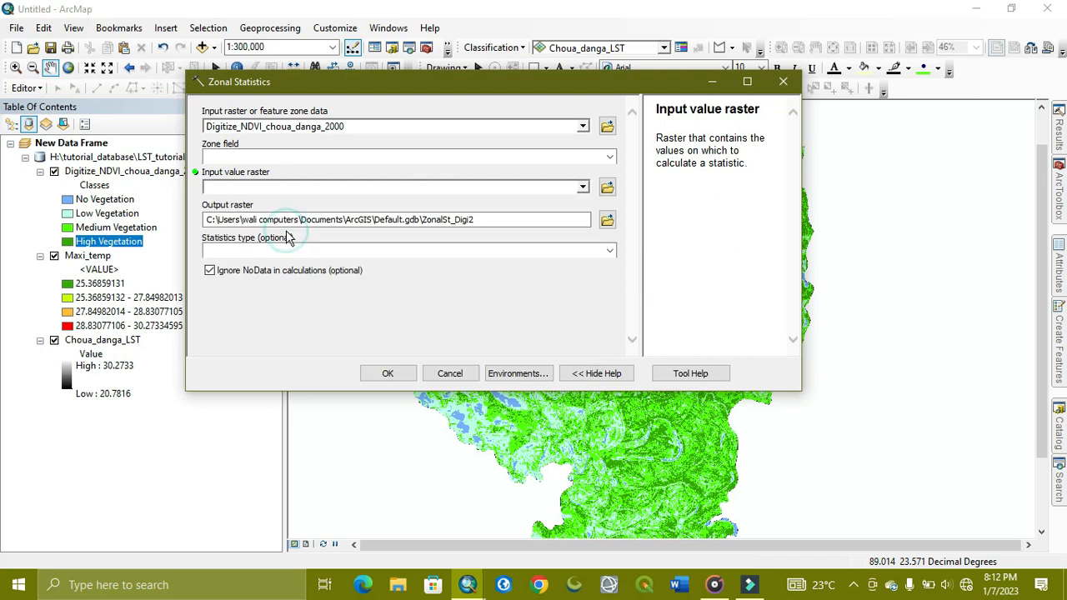
left_click(609, 251)
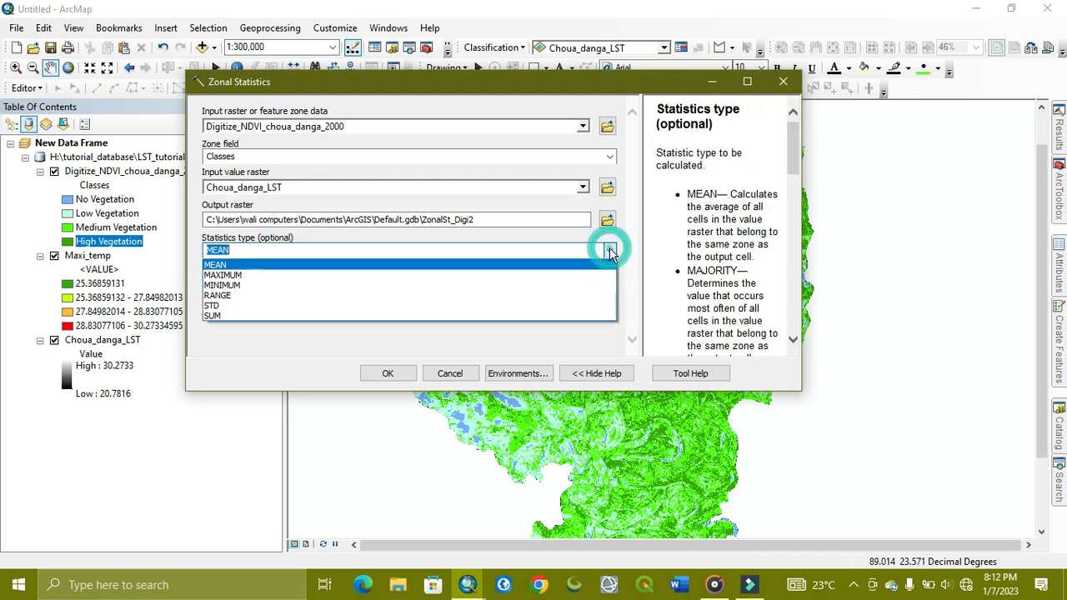
left_click(378, 285)
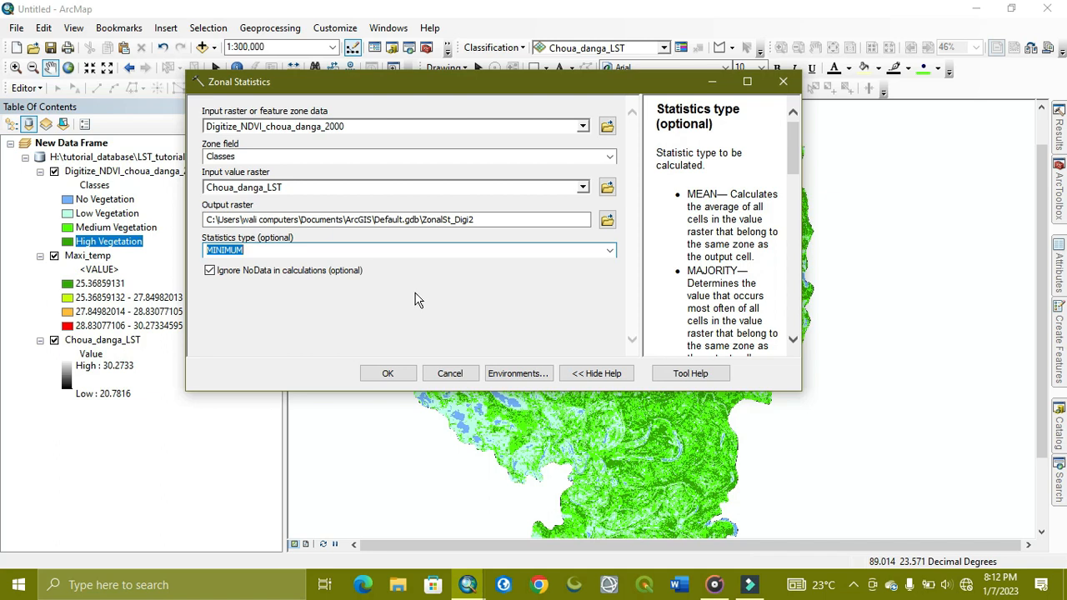
Set the output raster to Mini_temp in LST_tutorial.gdb and run the Zonal Statistics tool.
left_click(604, 222)
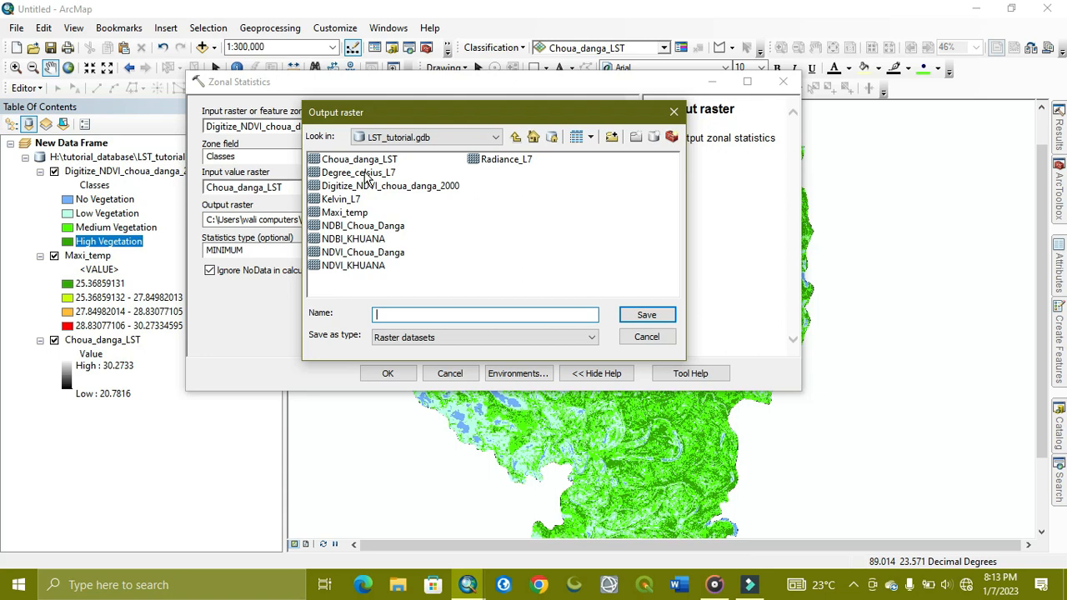
left_click(346, 212)
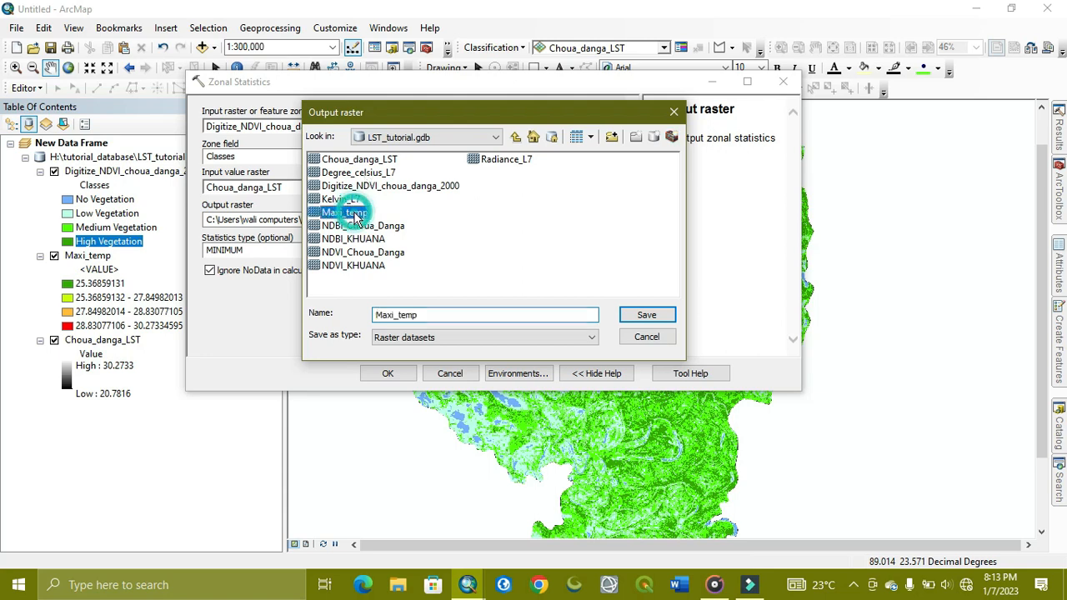
left_click(422, 316)
left_click(390, 315)
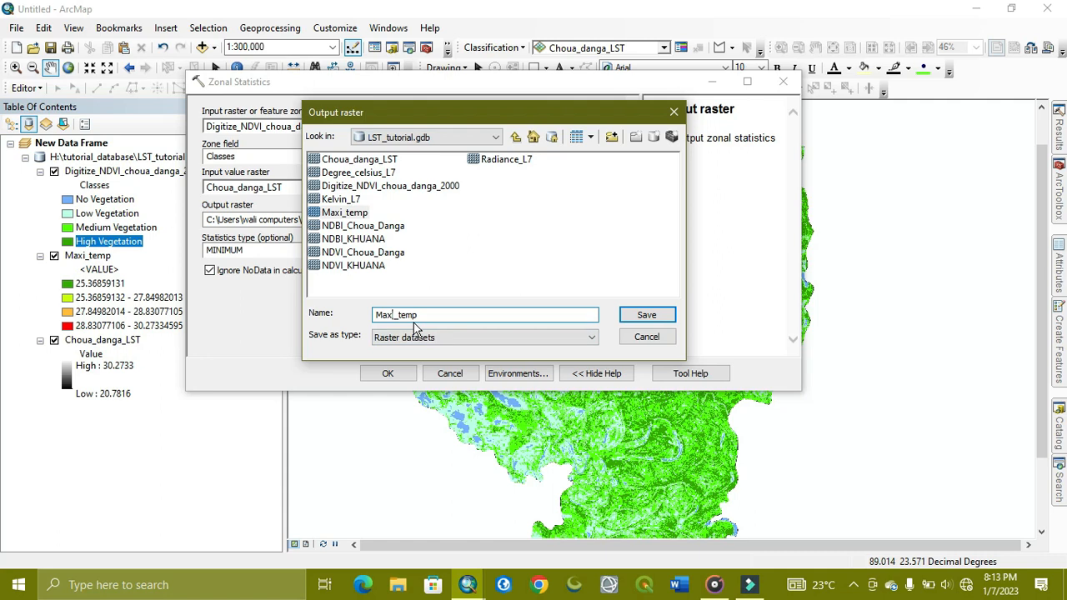
key("BackSpace")
key("BackSpace")
key("BackSpace")
key("BackSpace")
type("Mi")
left_click(645, 313)
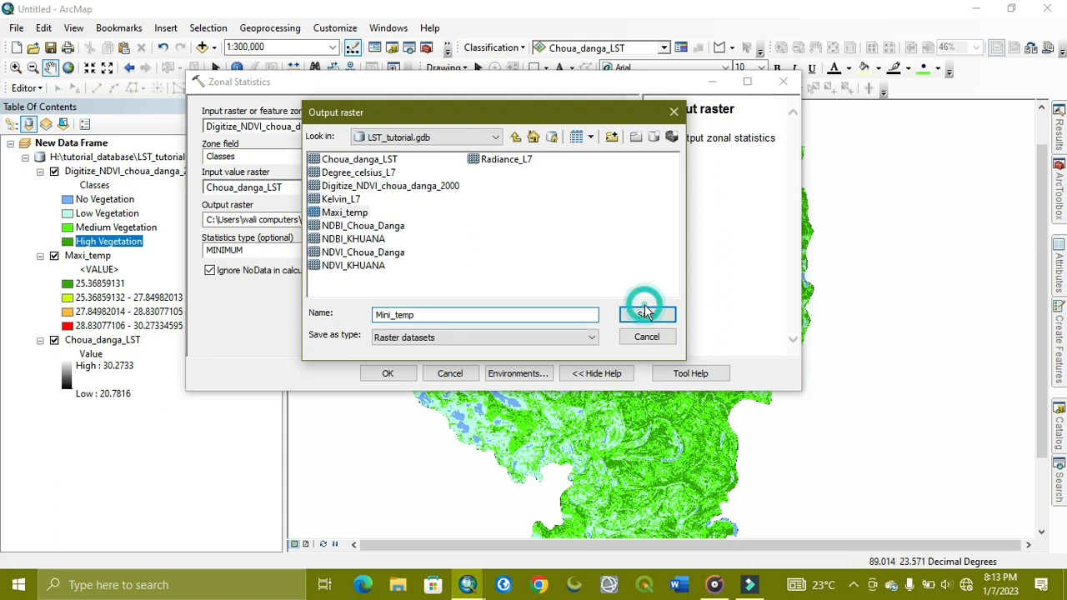
left_click(390, 376)
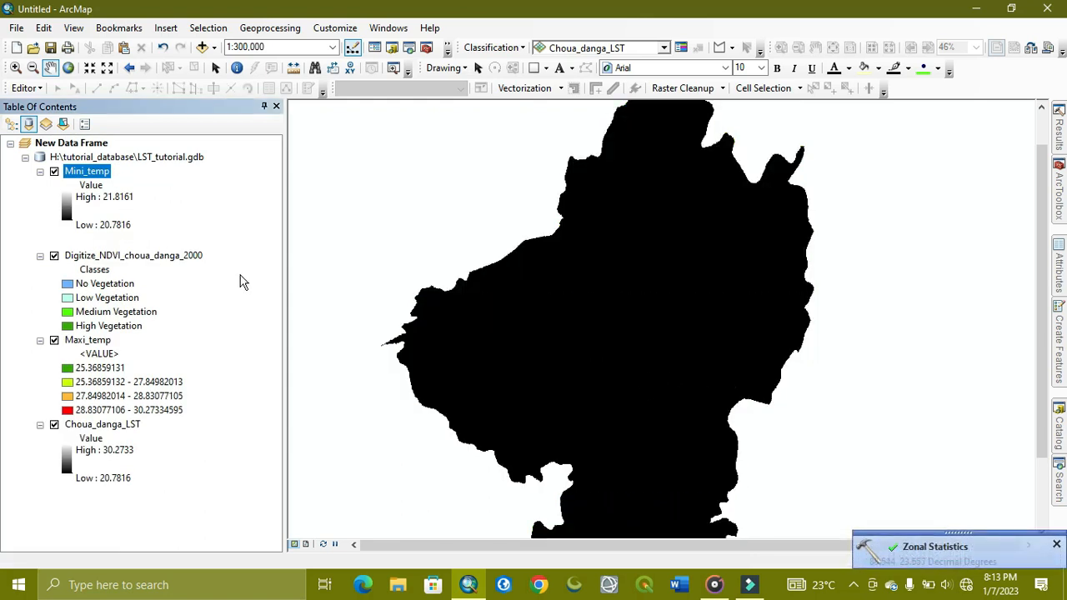
Switch the Mini_temp layer's symbology to Classified, computing its histogram, and try to set four classes.
right_click(102, 173)
left_click(166, 397)
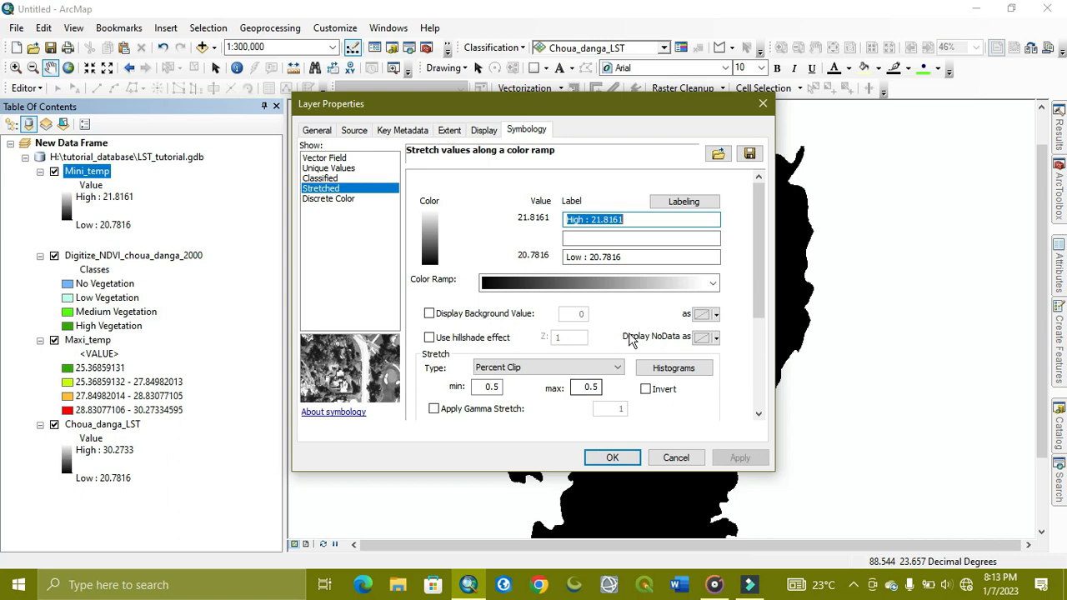
left_click(320, 180)
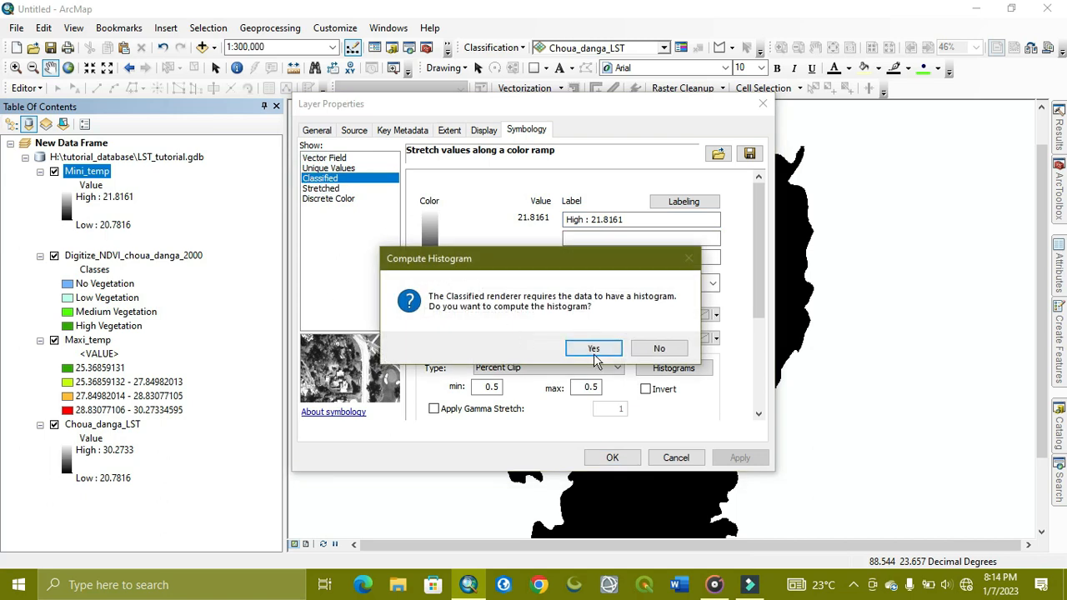
left_click(591, 346)
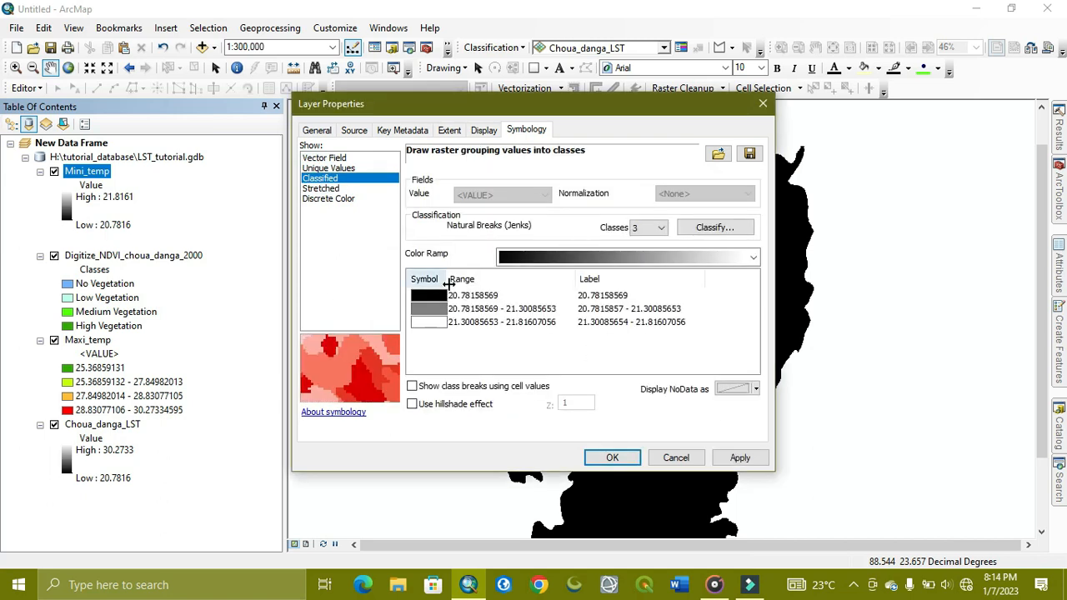
left_click(656, 229)
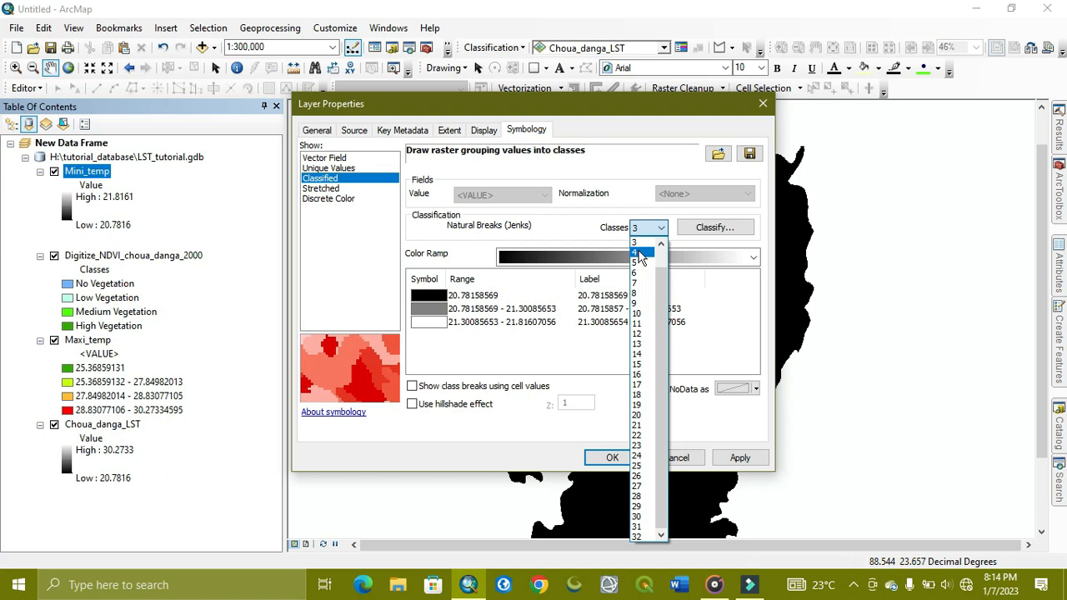
left_click(639, 247)
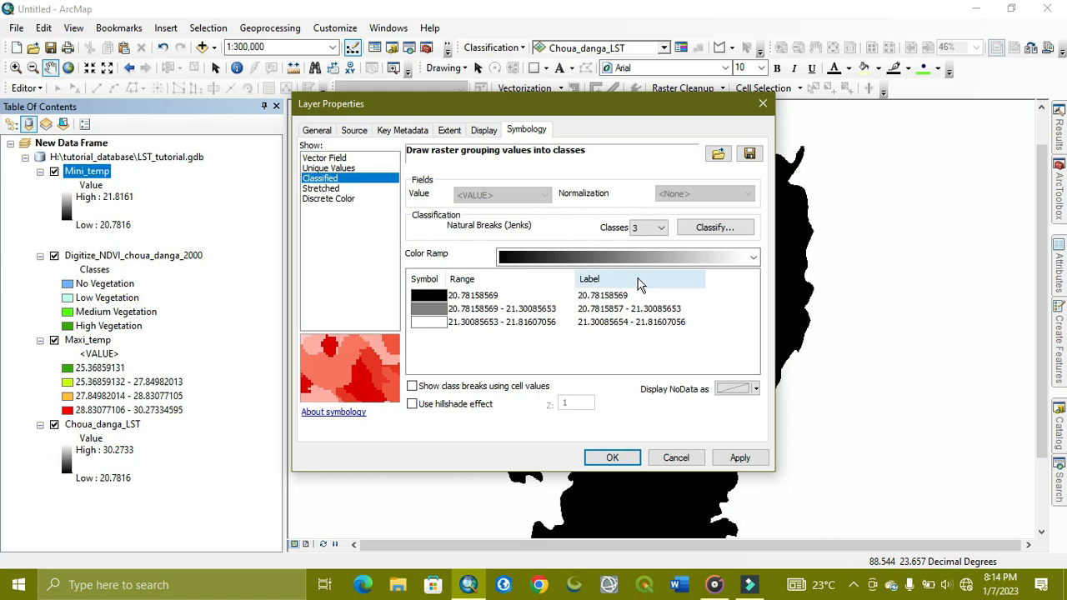
Color the lowest temperature class of Mini_temp light green.
left_click(442, 298)
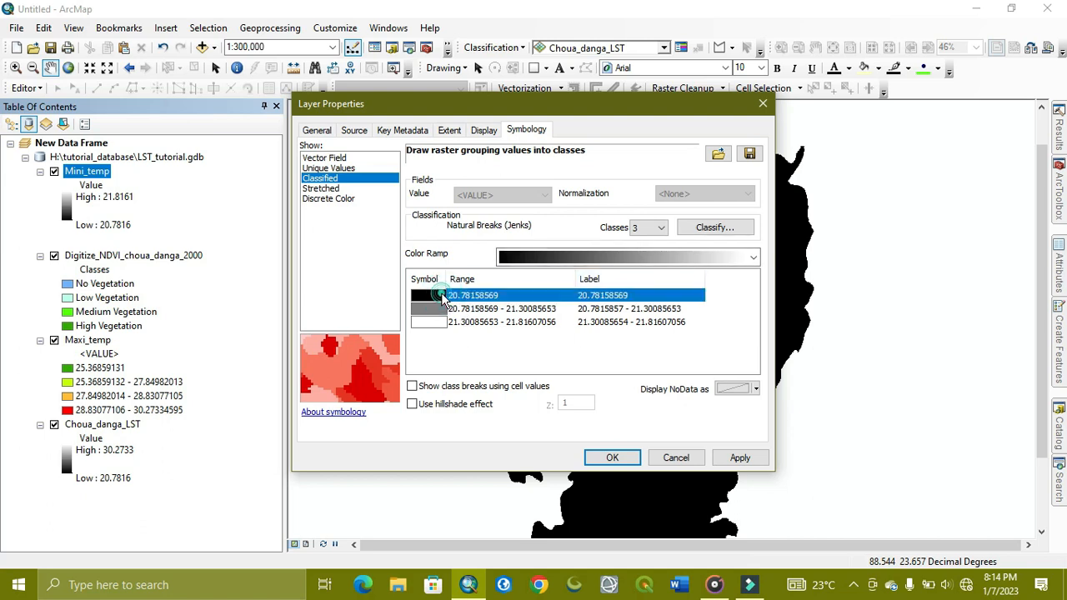
left_click(442, 298)
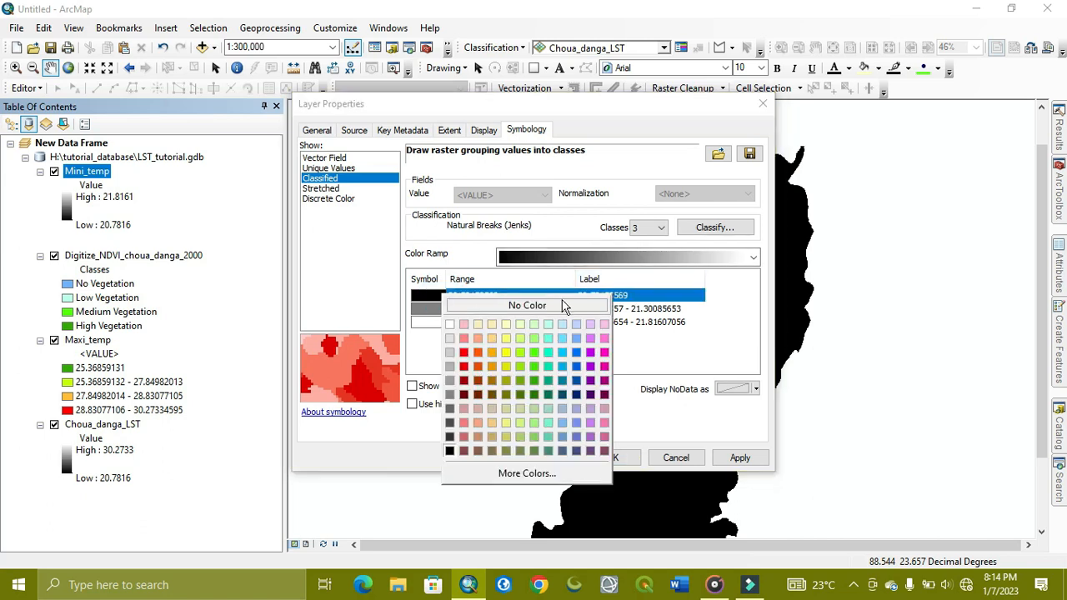
left_click(675, 347)
left_click(442, 297)
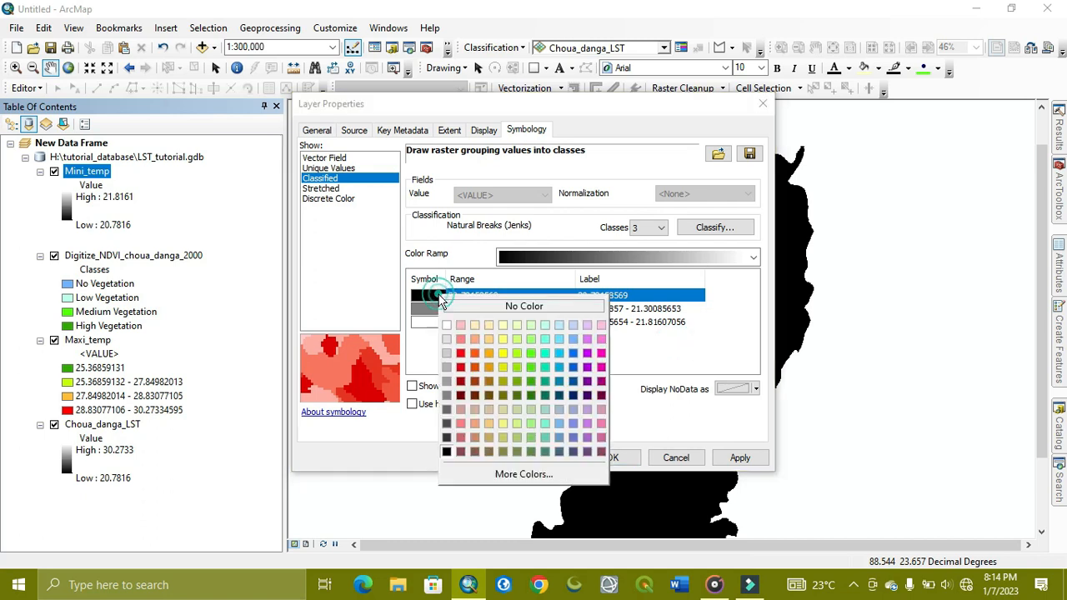
left_click(531, 340)
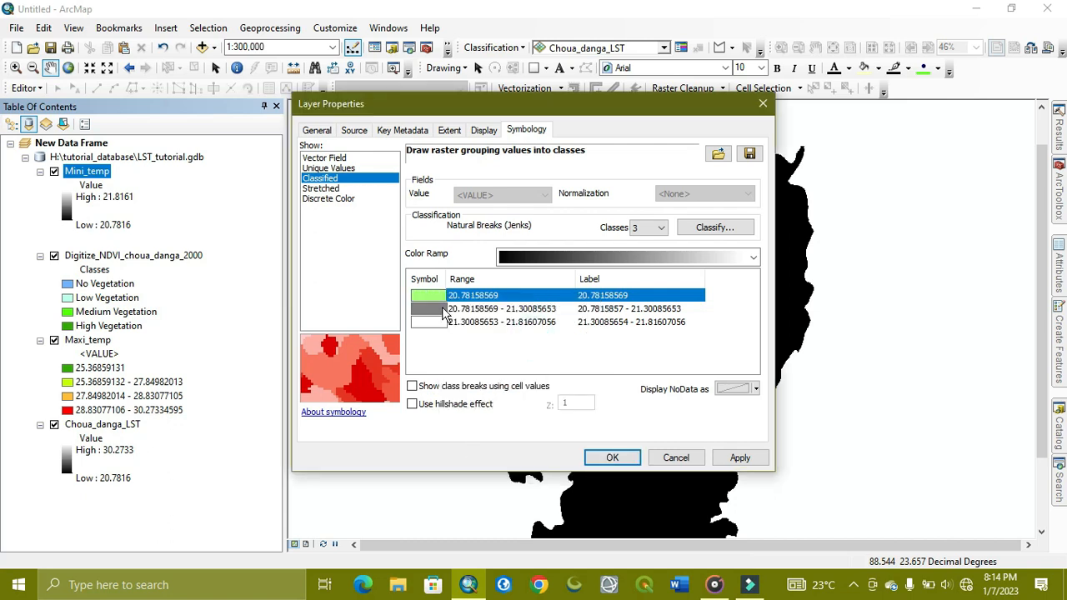
Color the middle Mini_temp class orange and the highest class red, and apply the symbology to the layer.
left_click(444, 310)
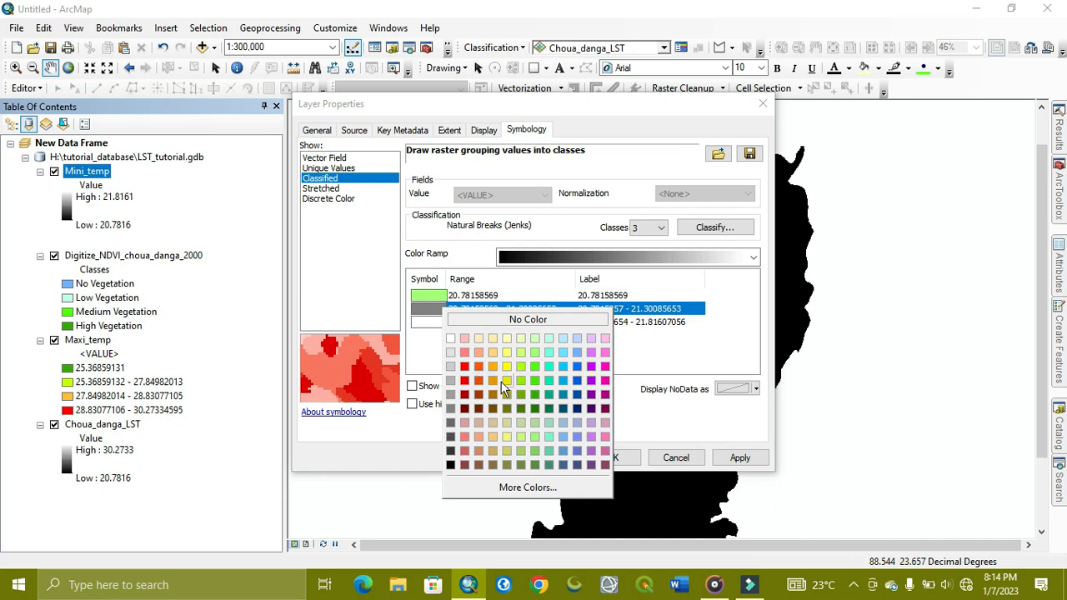
left_click(495, 380)
left_click(439, 323)
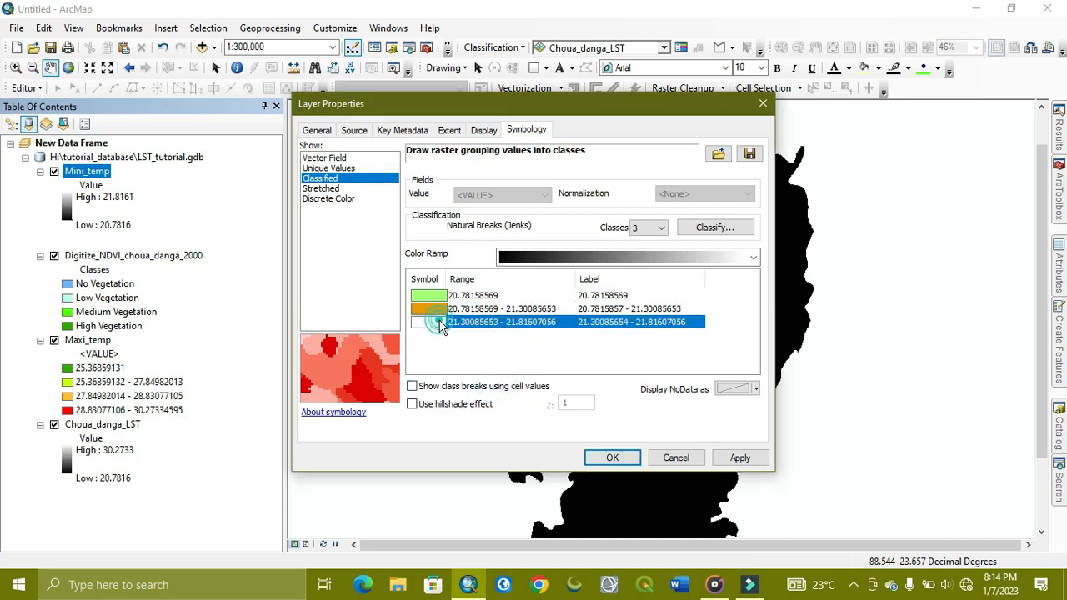
left_click(461, 380)
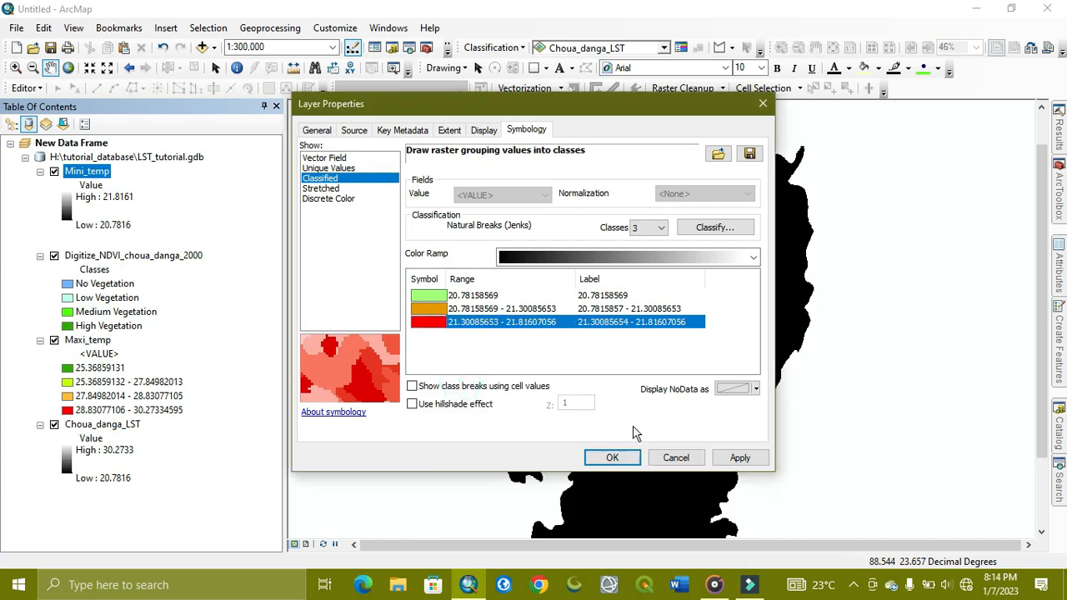
left_click(610, 458)
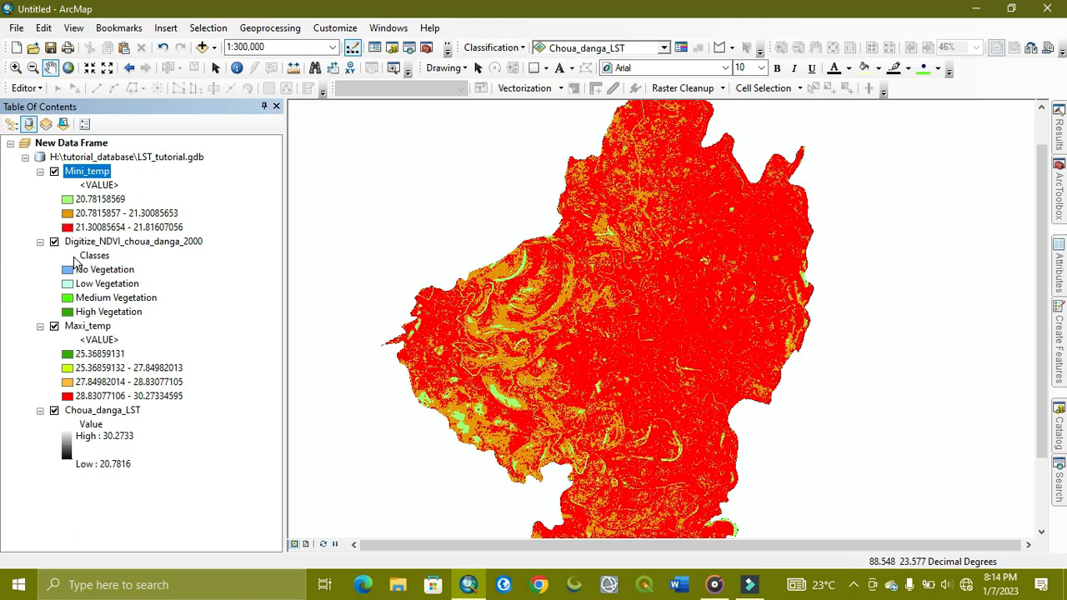
Compare the Mini_temp zones with the NDVI vegetation classes beneath by hiding and showing Mini_temp, up close and over the full area.
left_click(54, 172)
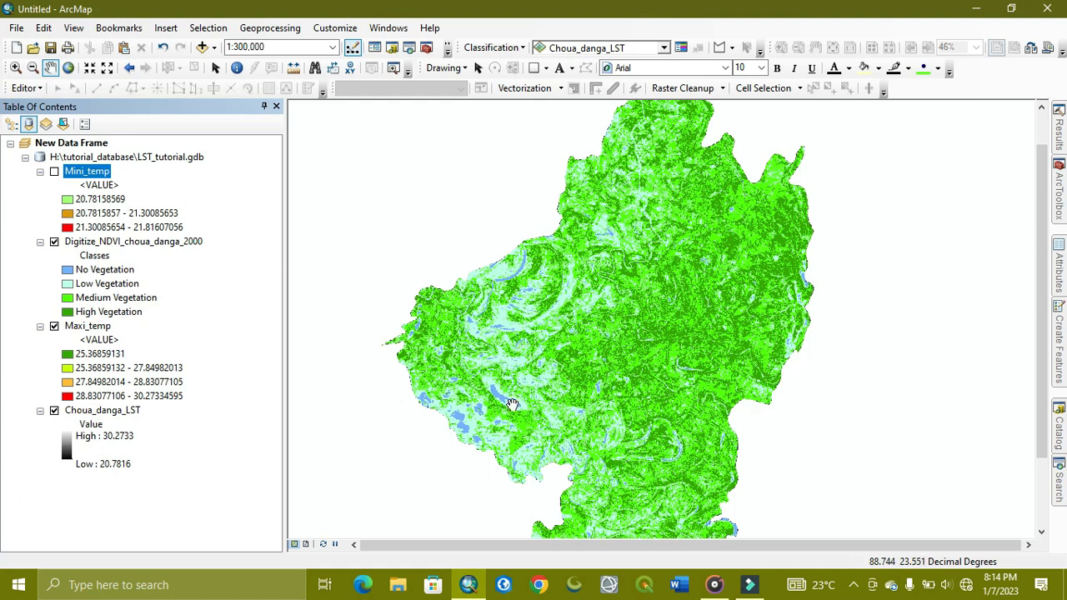
scroll(513, 404, "up", 5)
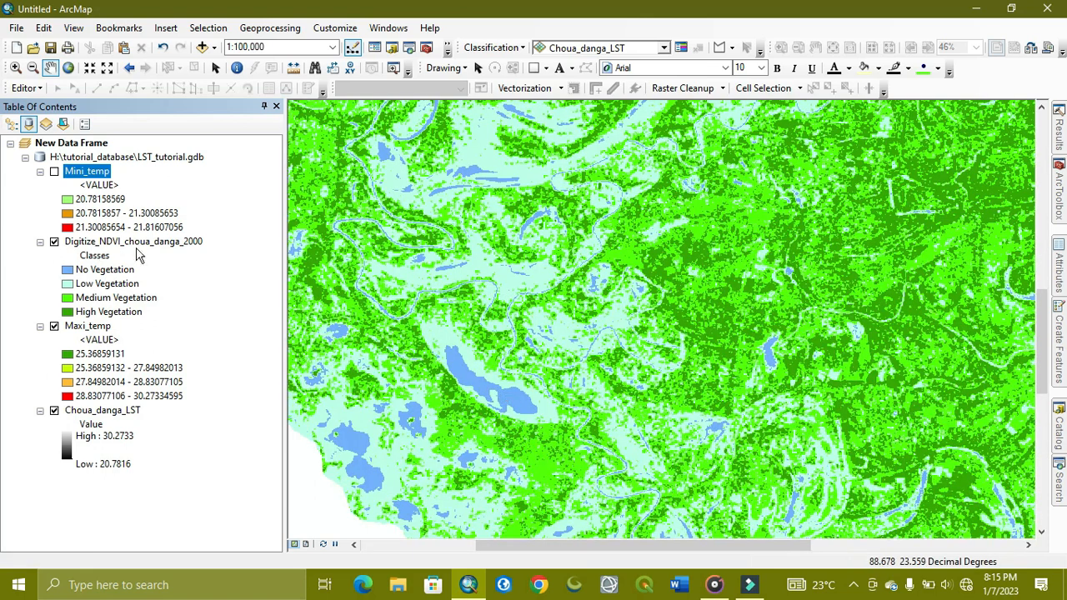
left_click(54, 171)
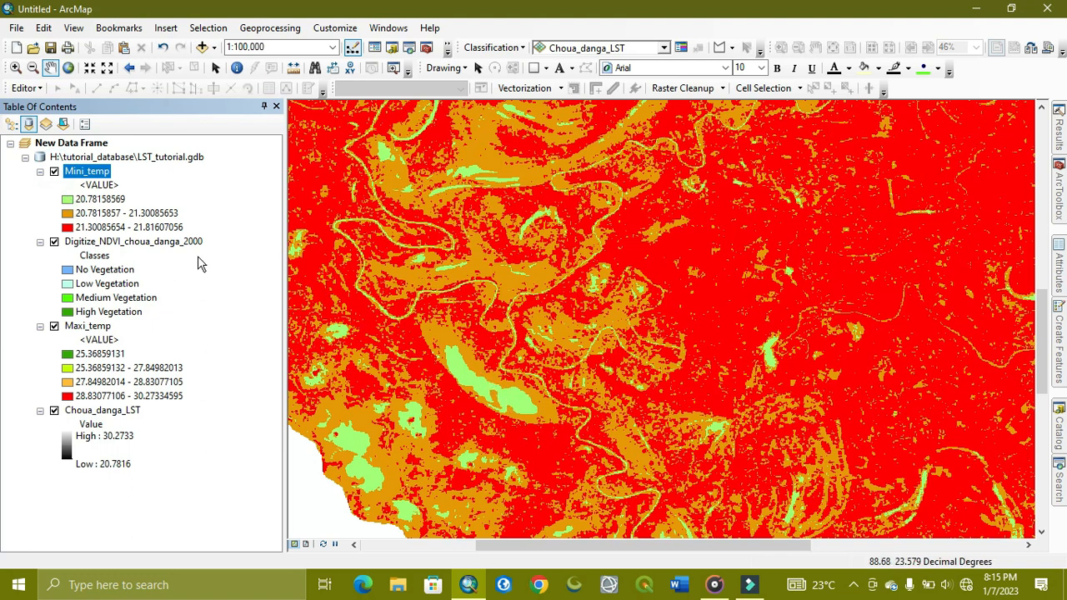
scroll(455, 386, "up", 2)
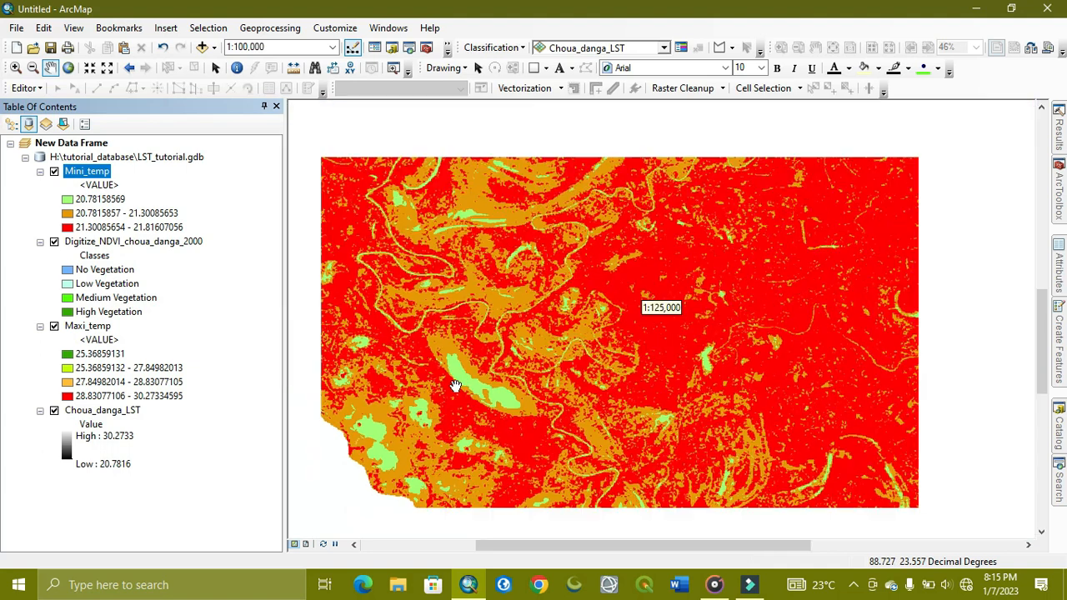
scroll(479, 373, "up", 6)
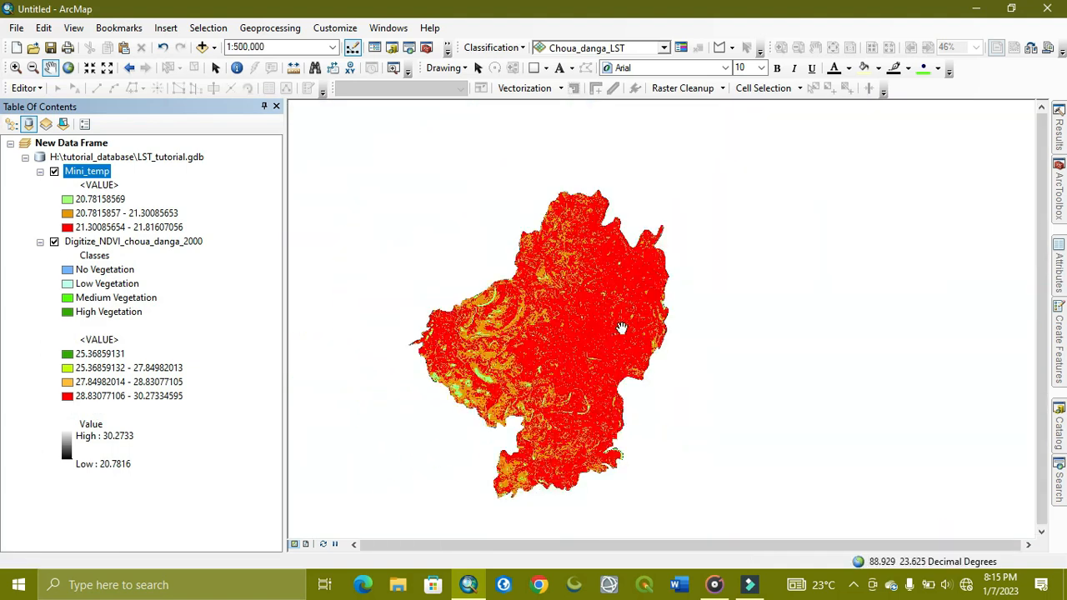
scroll(522, 349, "down", 1)
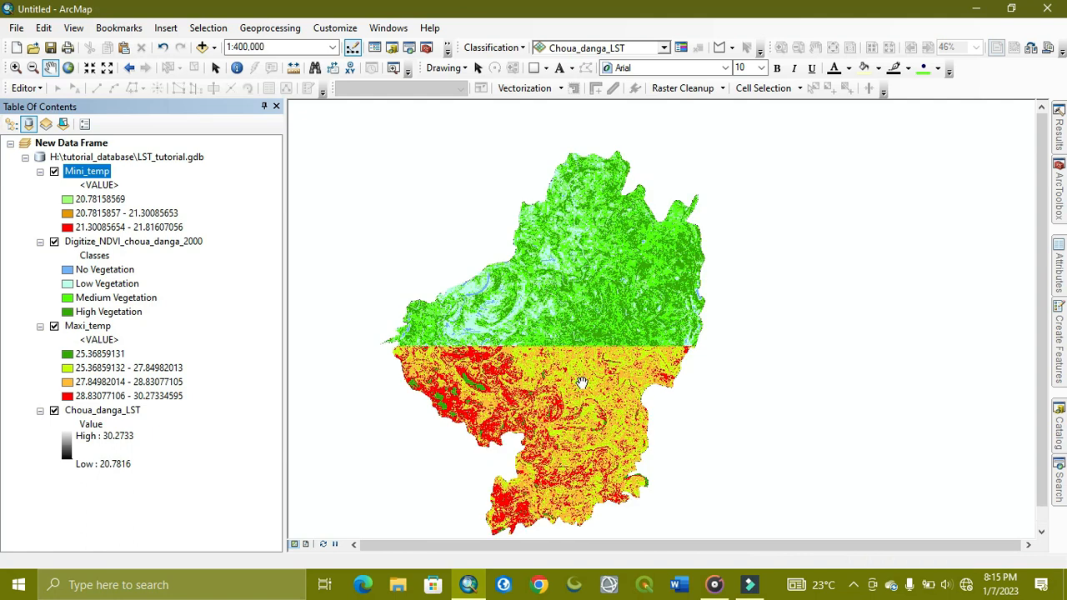